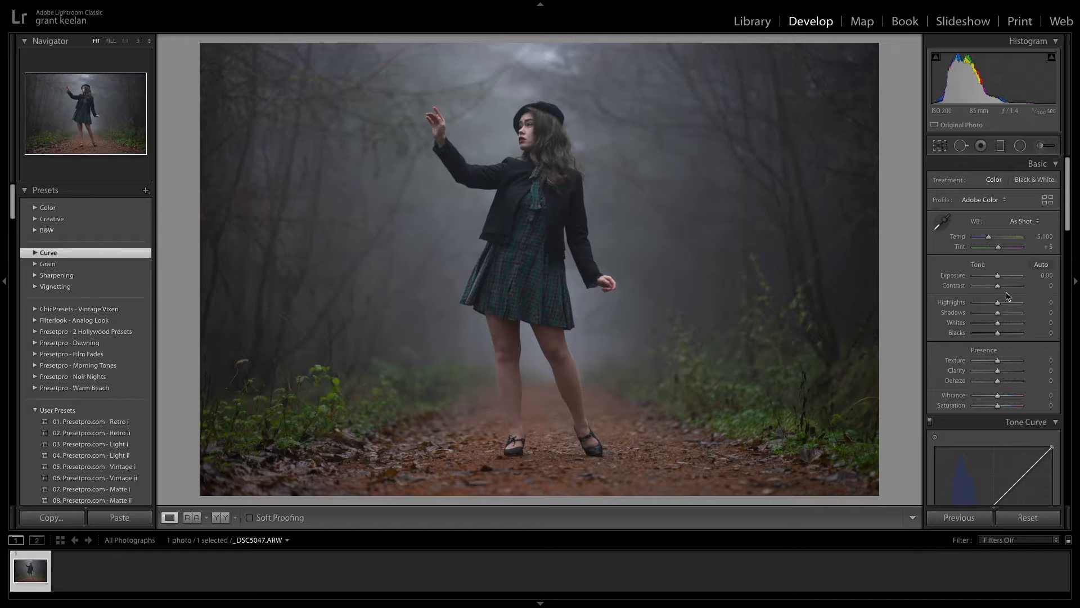
- Set Contrast to +30, Highlights to +20, Shadows to −19, Whites to +23 and Blacks to −6
drag(997, 290, 998, 337)
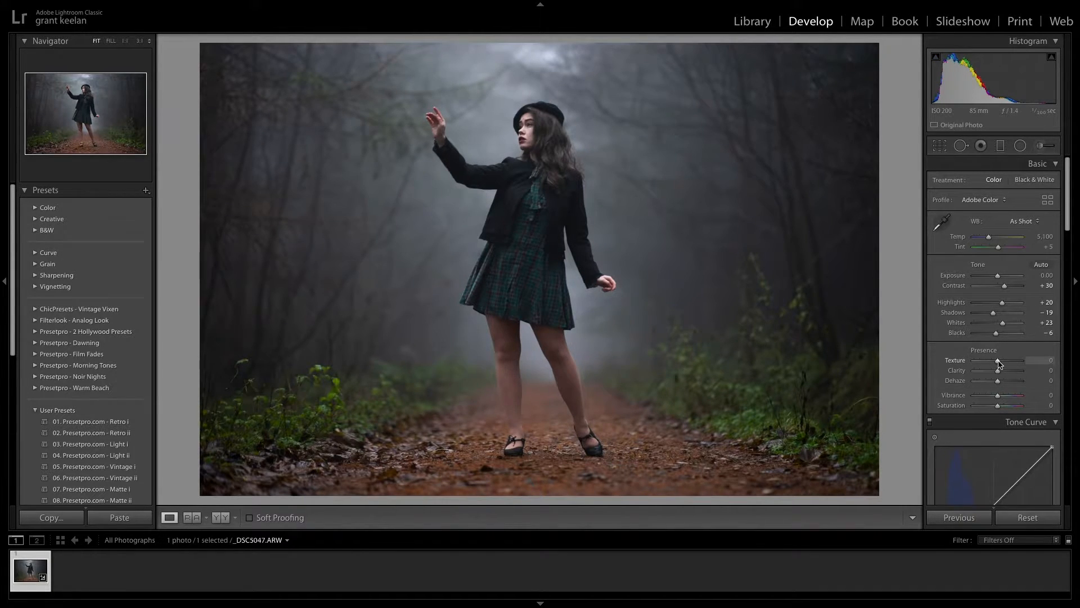
- Set Texture to +21, Clarity to +10, Dehaze to −6, Vibrance to +14 and Saturation to +4
drag(999, 363, 1001, 373)
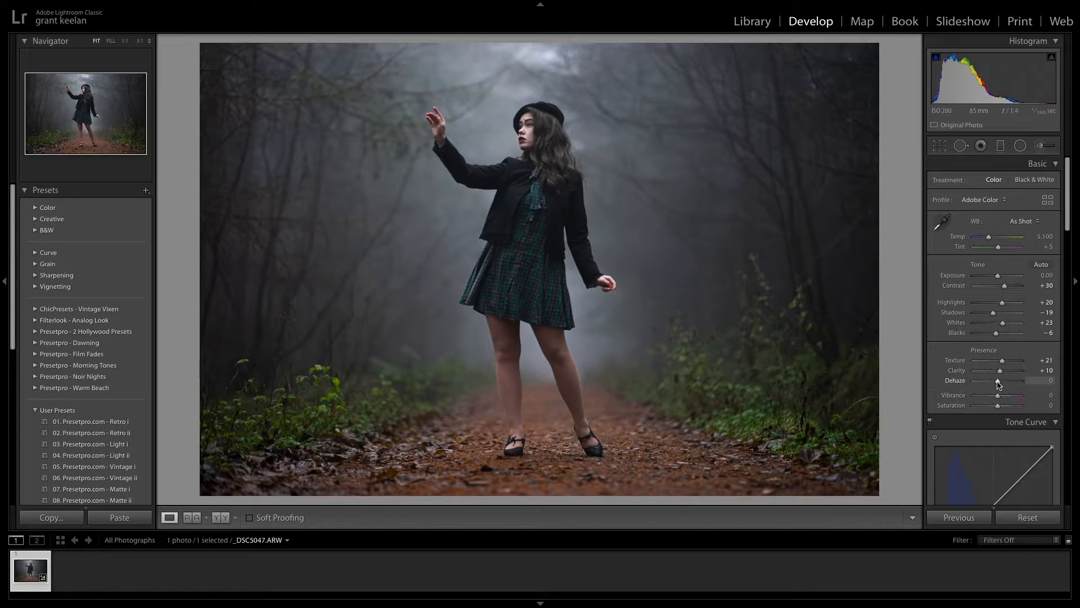
drag(997, 384, 997, 385)
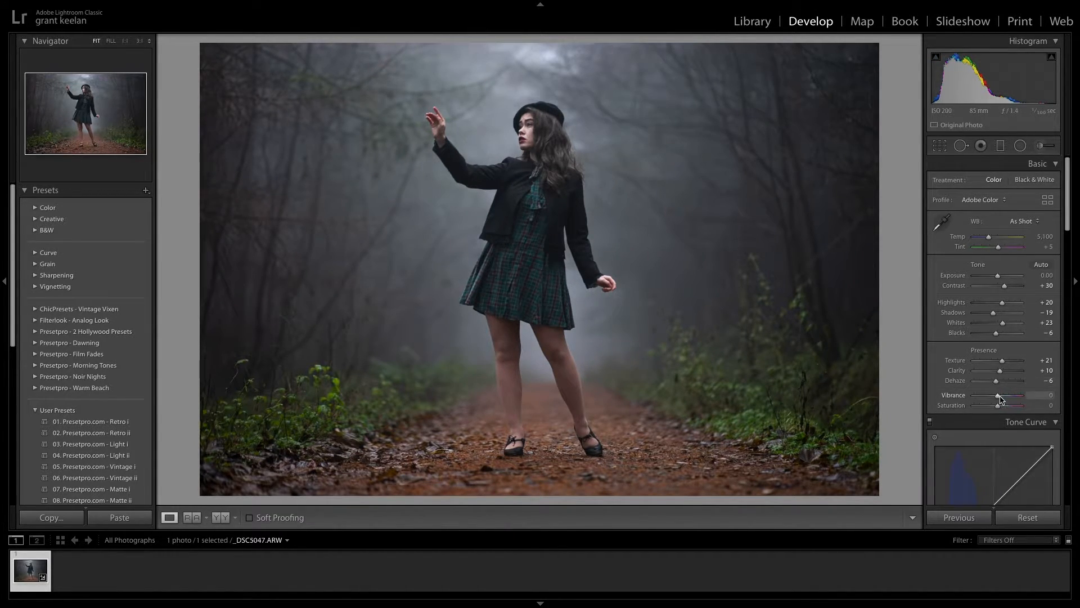
drag(999, 399, 1002, 399)
- Shape the RGB tone curve into a gentle S with lowered shadows, raised highlights and the black point lifted to about 6.7%
scroll(947, 445, down, 5)
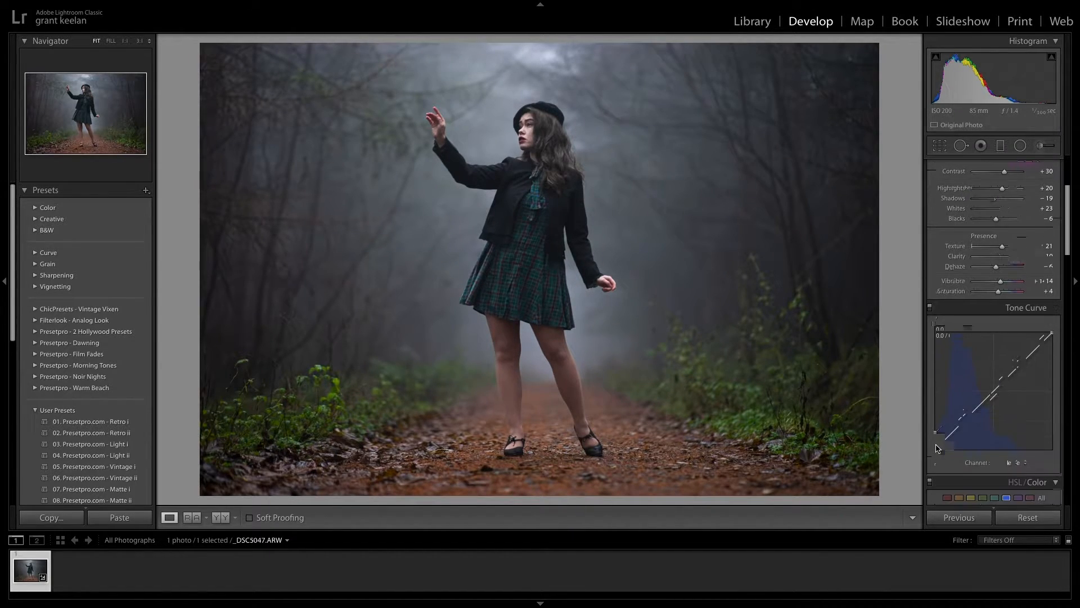
click(1016, 445)
click(1012, 419)
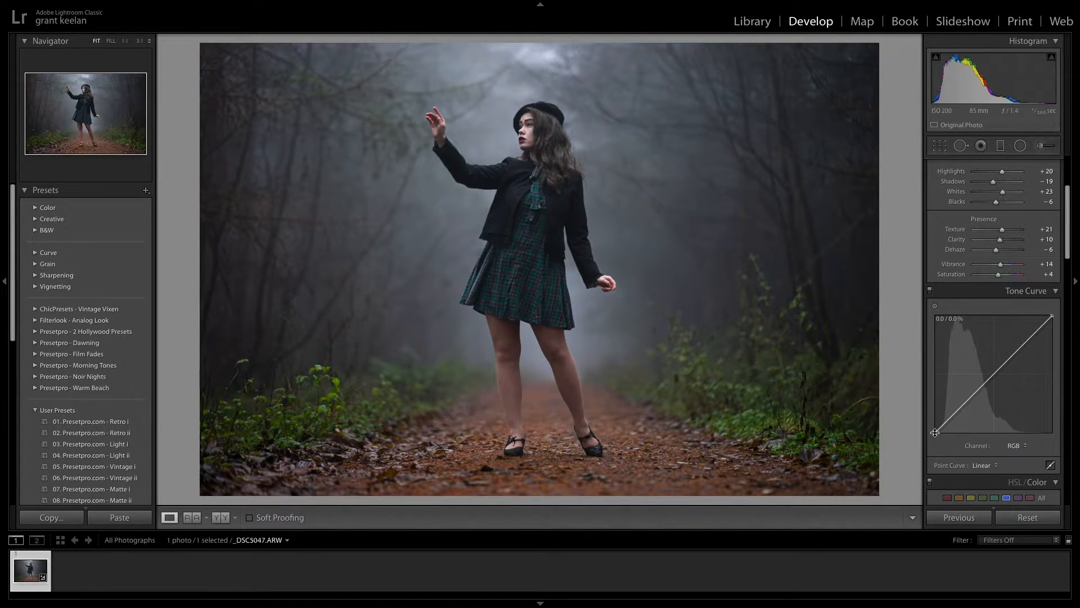
mouse_move(964, 404)
mouse_down()
mouse_move(965, 417)
mouse_move(967, 405)
mouse_up()
drag(1023, 344, 1022, 342)
drag(937, 433, 933, 429)
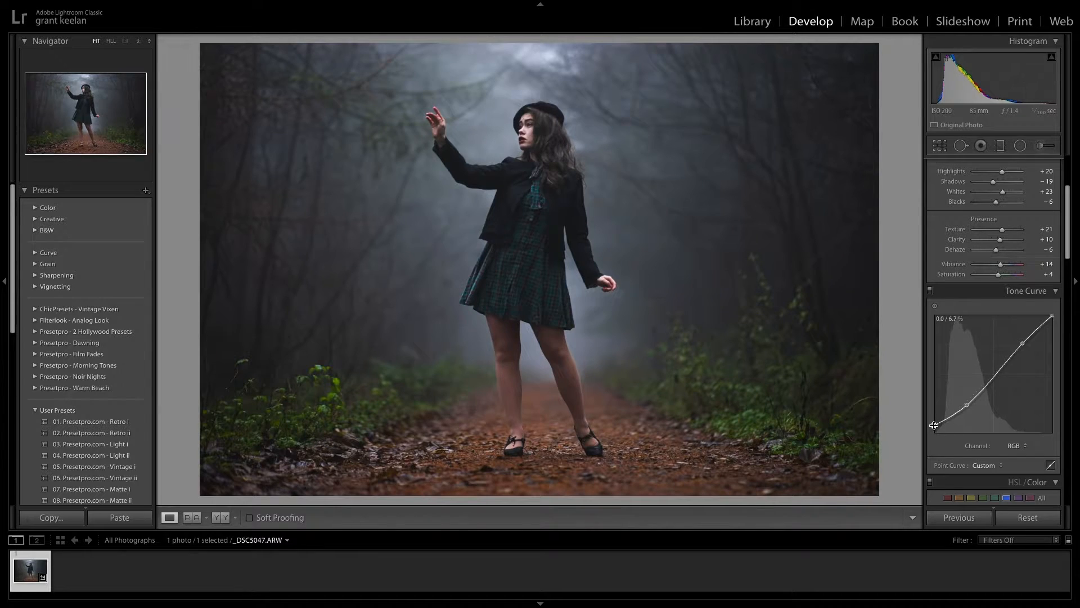
- In the Red tone curve, lower the shadows, anchor the highlights and lift the black point to about 7.1%
click(1024, 445)
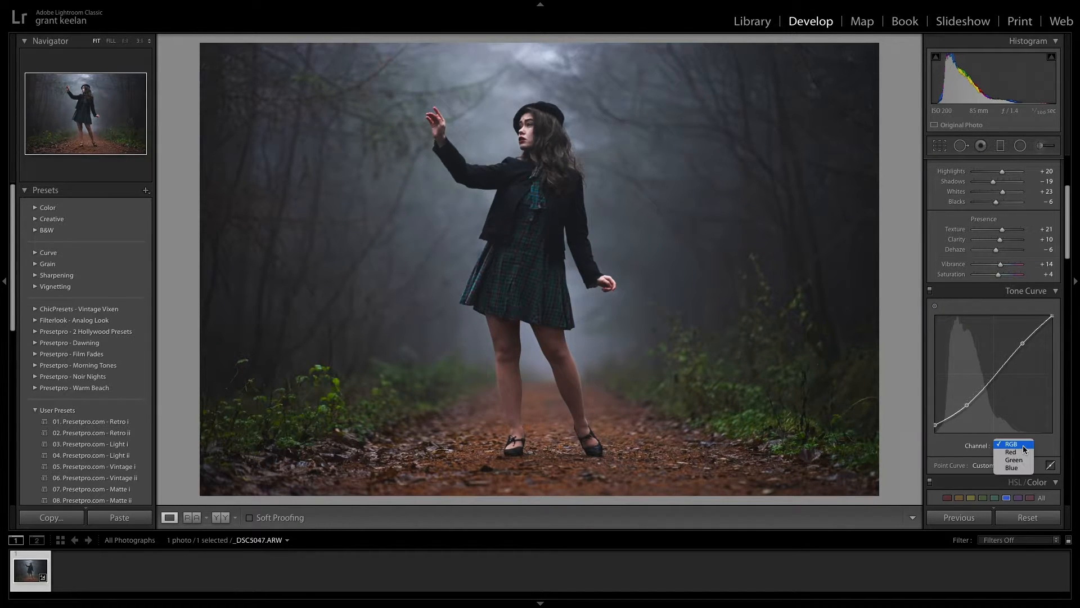
click(1023, 455)
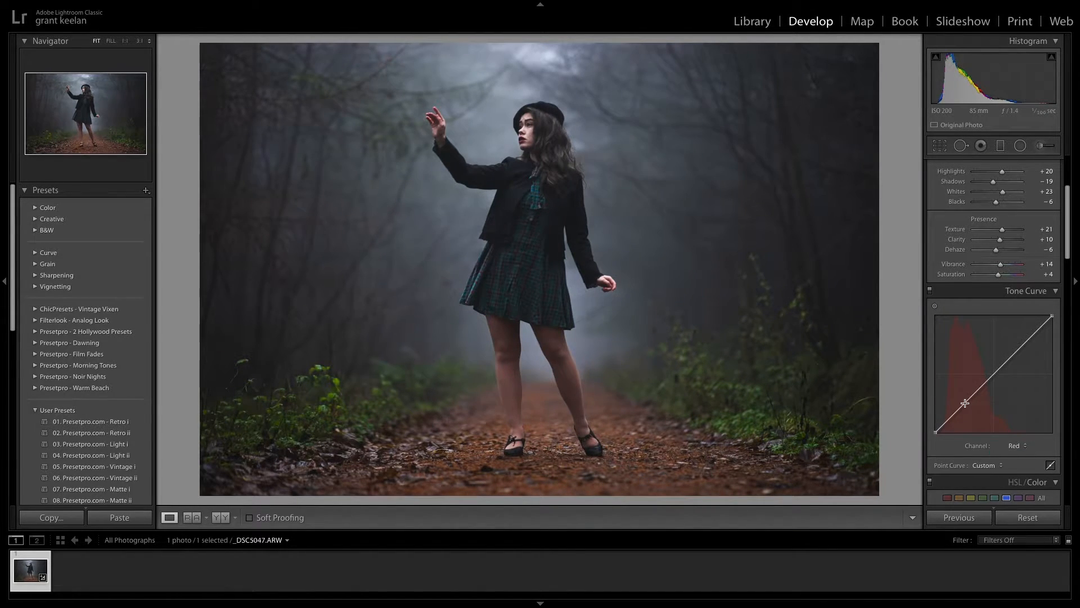
drag(962, 404, 964, 406)
drag(1020, 347, 1023, 346)
drag(935, 432, 934, 429)
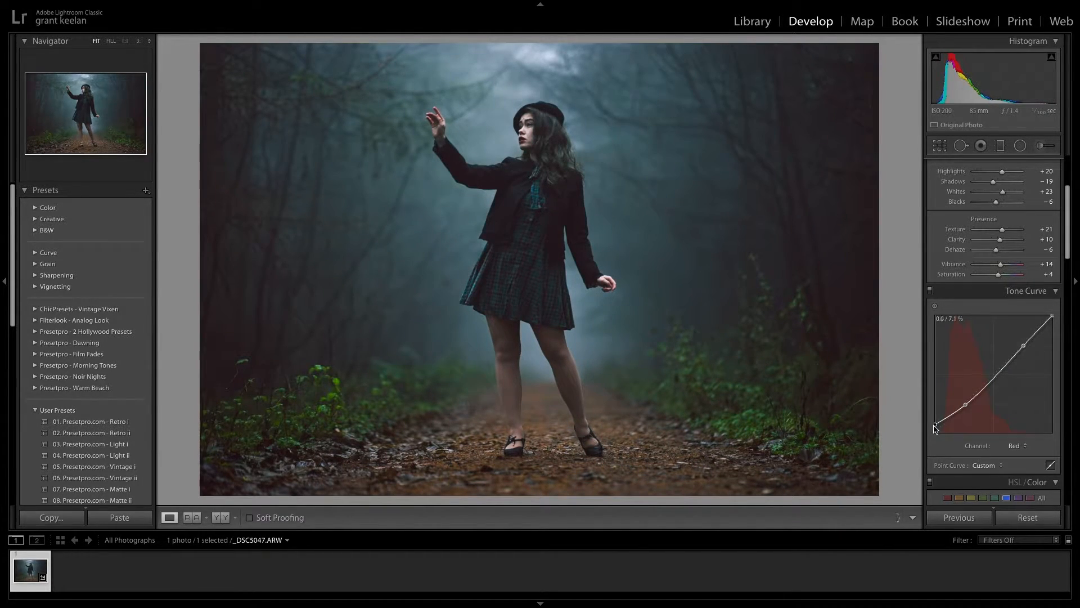
- Pull the midpoint of the Green tone curve down slightly
click(1024, 447)
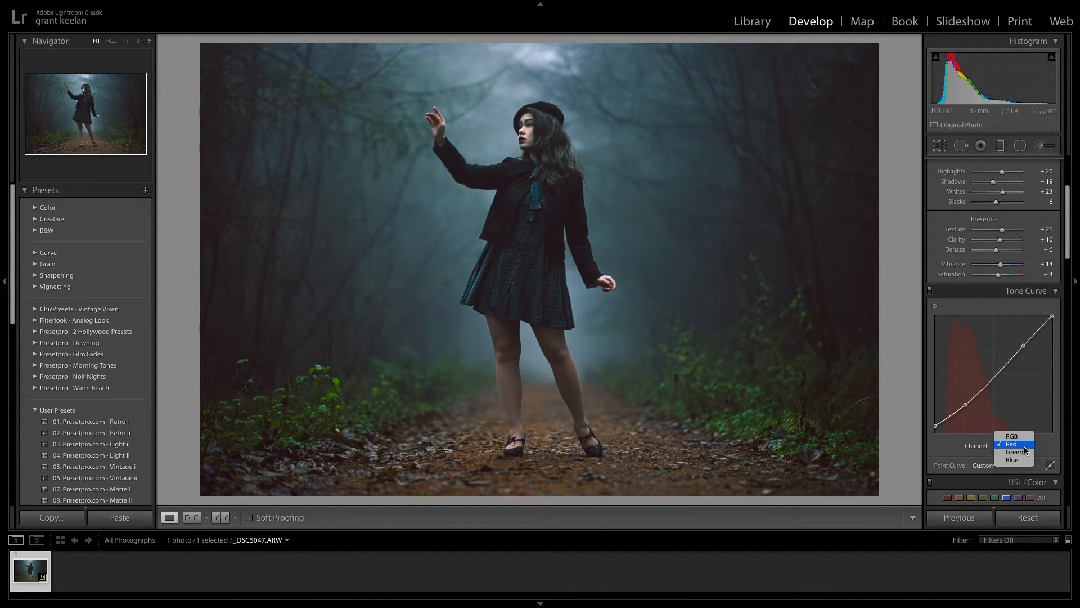
click(1021, 452)
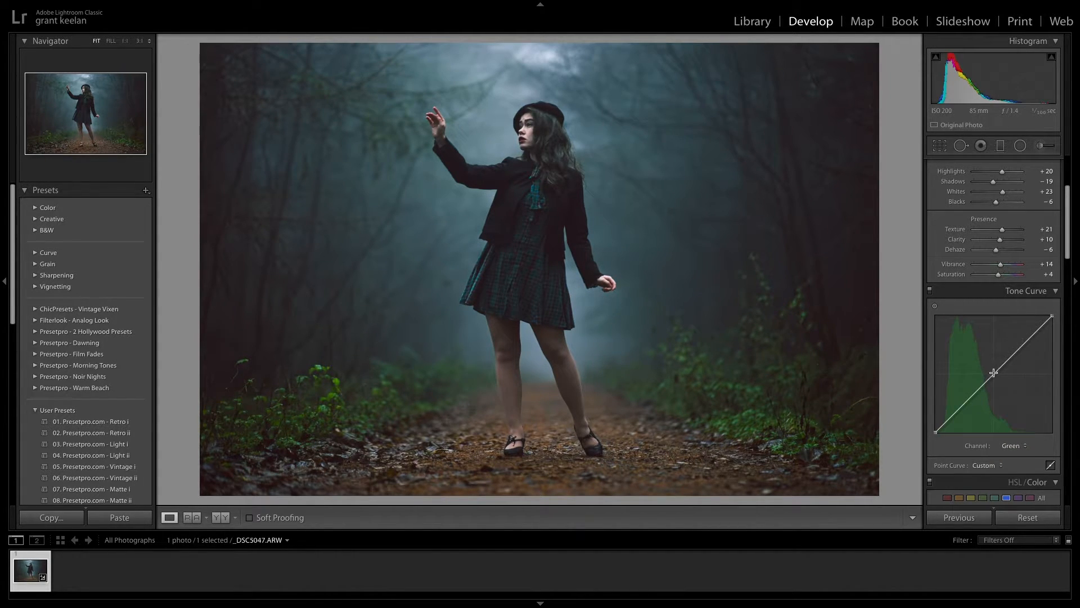
drag(993, 374, 993, 374)
- Add a slightly raised shadow point and a highlight point to the Blue tone curve, and lift its black point
click(1025, 447)
click(1019, 451)
drag(963, 405, 962, 403)
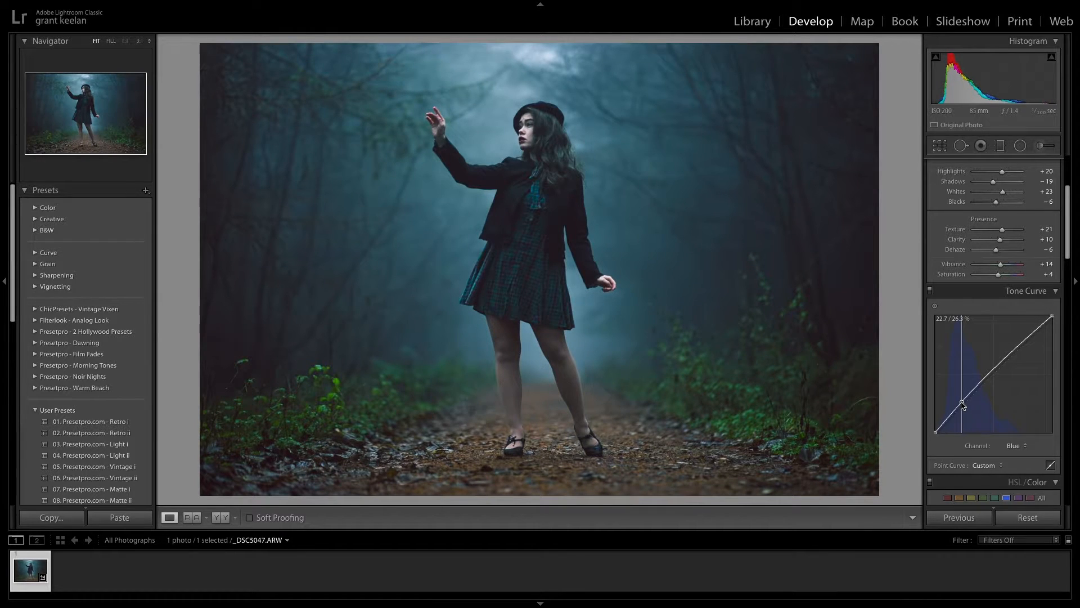
drag(1022, 343, 1021, 344)
drag(935, 432, 962, 402)
- Adjust the hue and saturation of the red and orange colour ranges
scroll(1010, 418, down, 1)
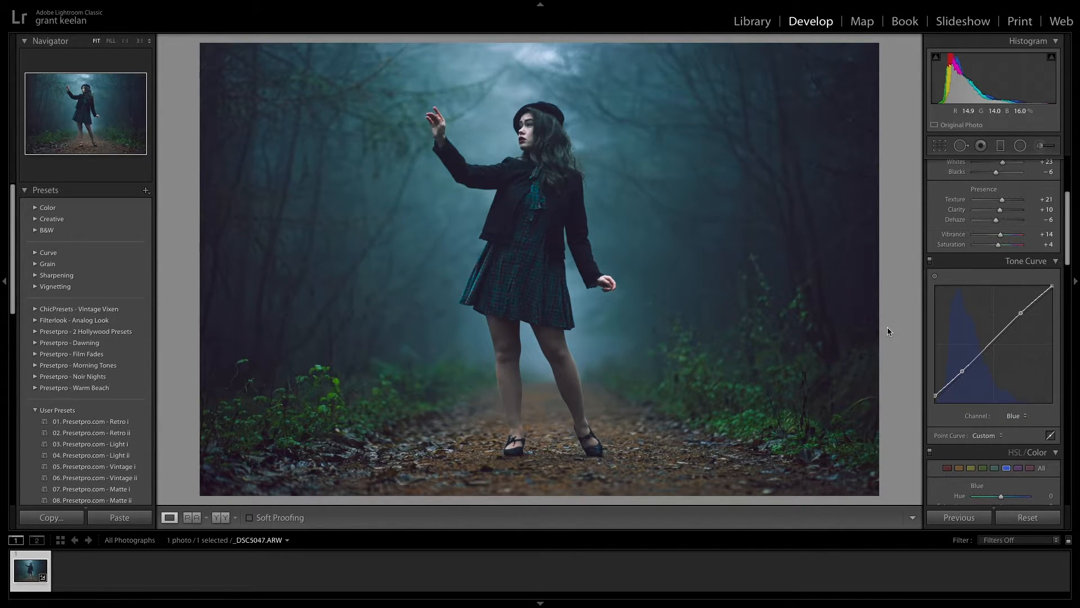
scroll(993, 382, down, 3)
click(947, 360)
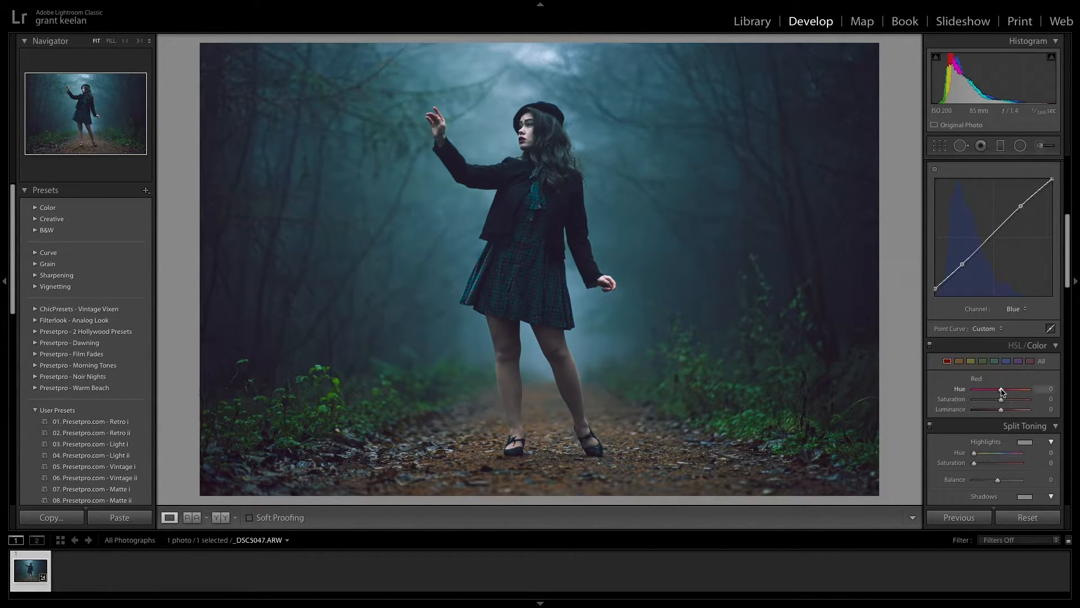
mouse_move(1000, 392)
mouse_down()
mouse_move(1024, 394)
mouse_move(969, 399)
mouse_move(1032, 400)
mouse_move(1001, 402)
mouse_up()
click(958, 362)
mouse_move(1001, 389)
mouse_down()
mouse_move(982, 390)
mouse_move(1010, 392)
mouse_move(948, 392)
mouse_move(1027, 397)
mouse_move(991, 393)
mouse_move(1018, 404)
mouse_move(999, 417)
mouse_move(1020, 391)
mouse_move(975, 400)
mouse_move(1004, 400)
mouse_move(991, 414)
mouse_move(1015, 417)
mouse_move(995, 390)
mouse_move(1008, 389)
mouse_move(993, 400)
mouse_up()
- Set the green Hue to +27 and Saturation to −29, and adjust the hue and saturation of the aqua range
click(971, 362)
click(983, 361)
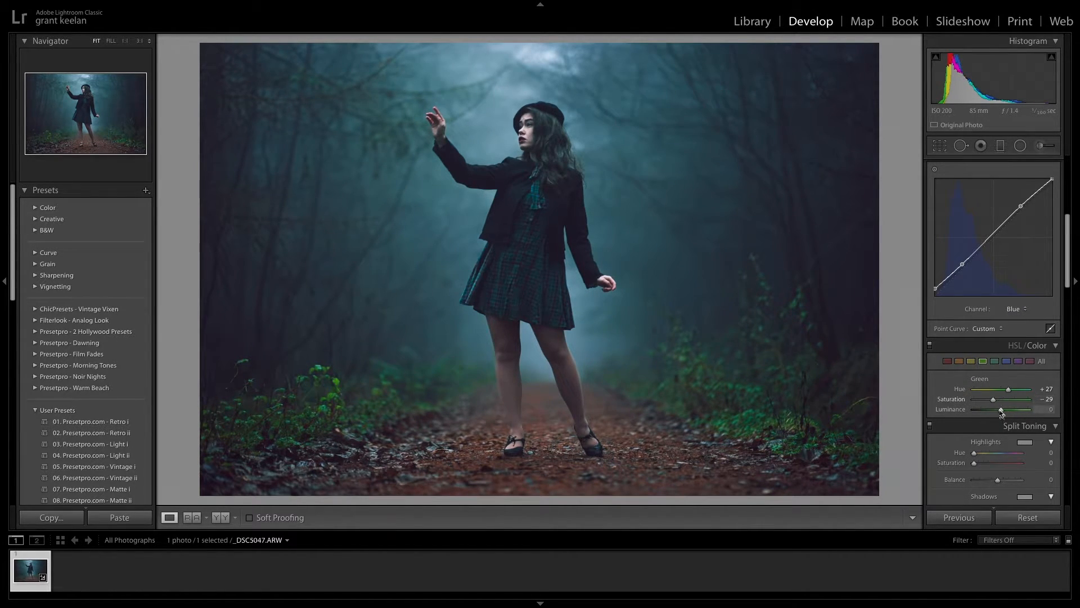
click(995, 361)
mouse_move(1001, 390)
mouse_down()
mouse_move(1011, 393)
mouse_move(989, 392)
mouse_move(1012, 400)
mouse_move(998, 415)
mouse_move(990, 391)
mouse_move(1013, 403)
mouse_move(1005, 412)
mouse_move(1022, 391)
mouse_move(986, 401)
mouse_move(1007, 402)
mouse_up()
- Go through the blue, purple and magenta ranges and set the magenta Hue to +1
click(1006, 361)
click(1017, 362)
click(1030, 361)
- Split tone the photo with shadows at Hue 241, Saturation 9 and highlights at Hue 3, Saturation 3
scroll(1006, 402, down, 3)
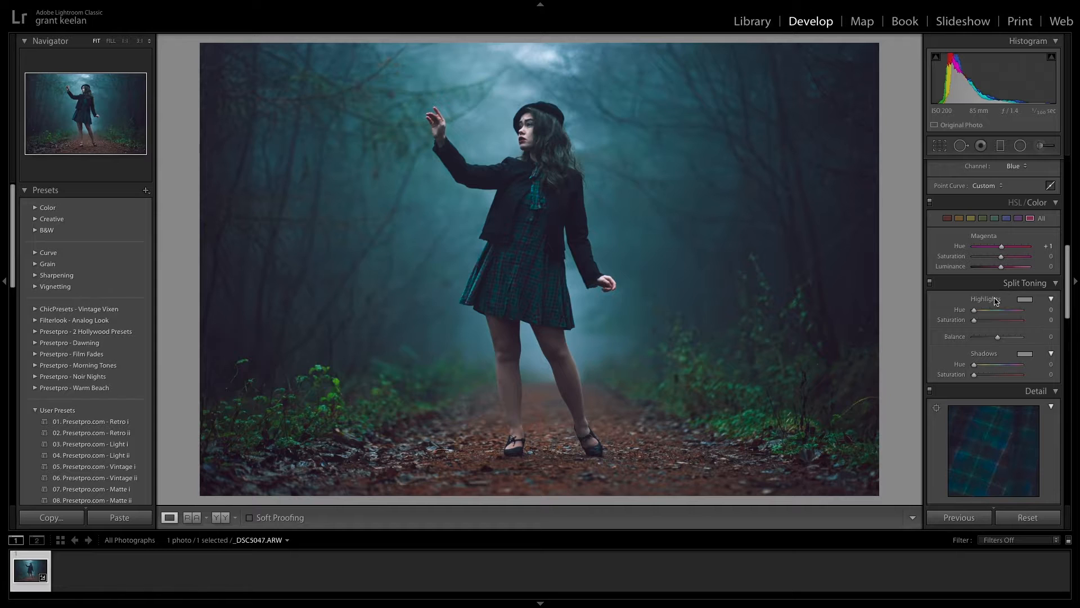
drag(976, 379, 979, 380)
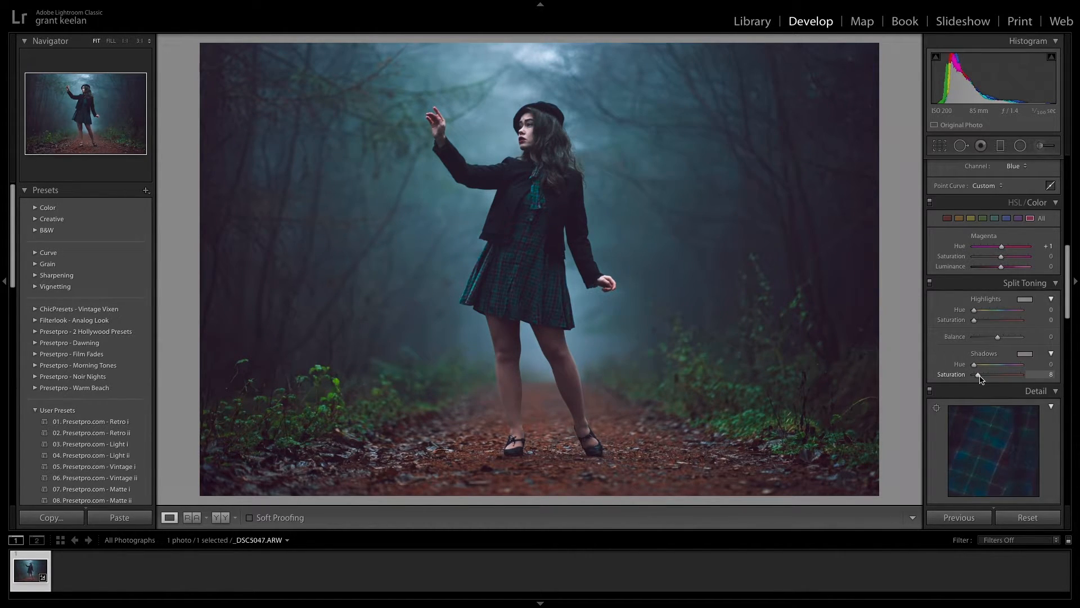
drag(980, 379, 1007, 369)
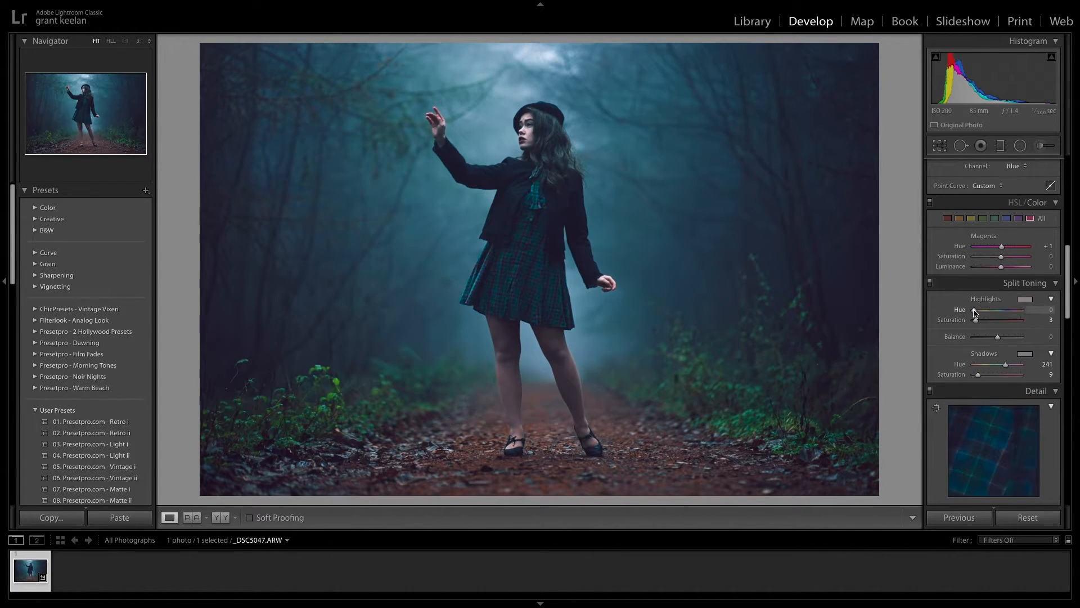
- Set the luminance noise reduction to 11
scroll(963, 332, down, 5)
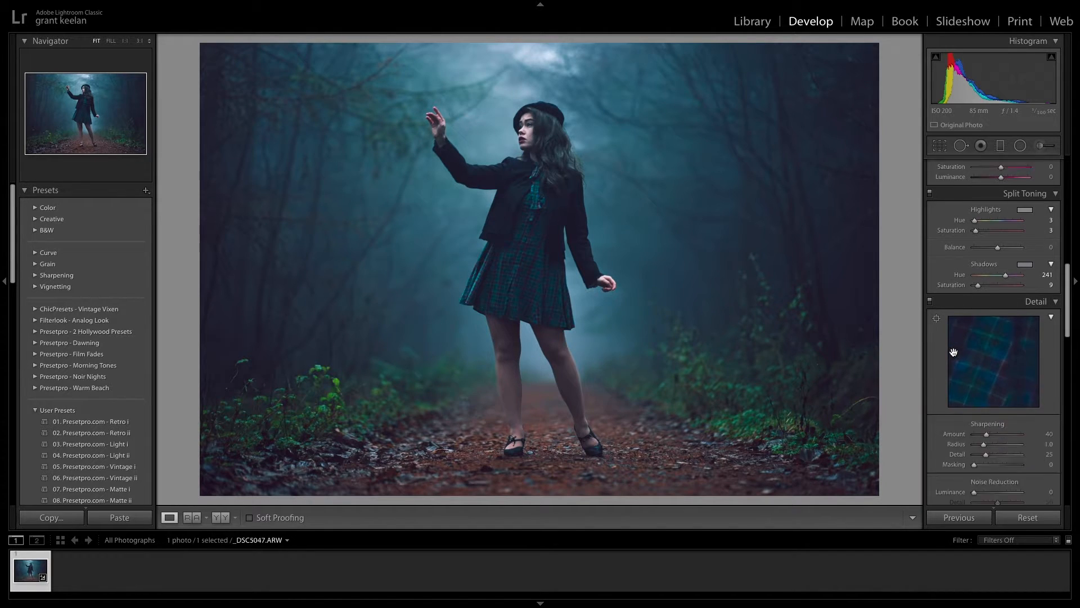
scroll(955, 356, down, 1)
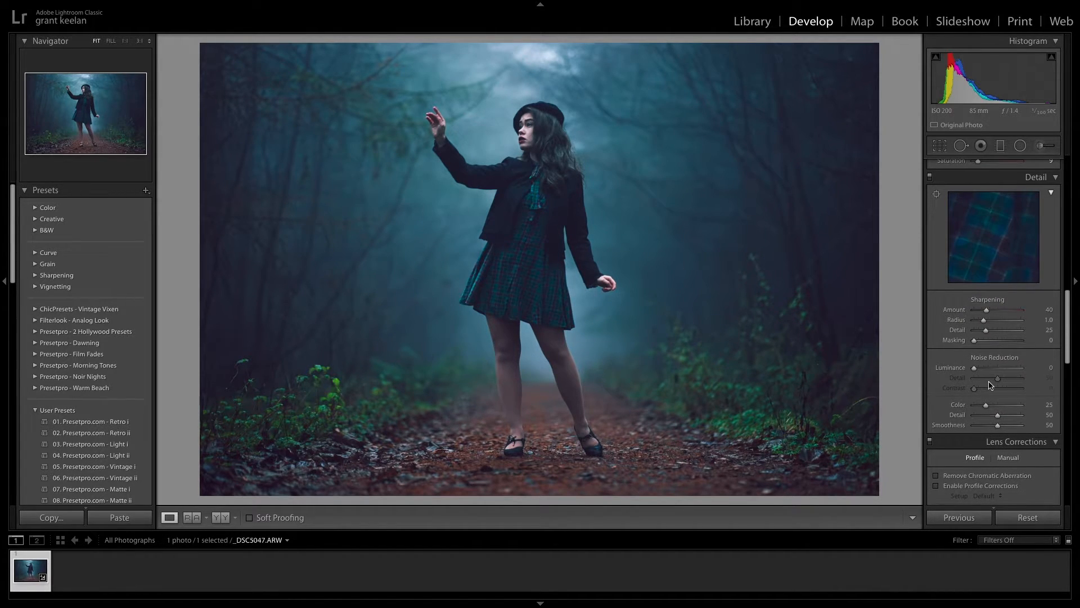
drag(974, 368, 982, 369)
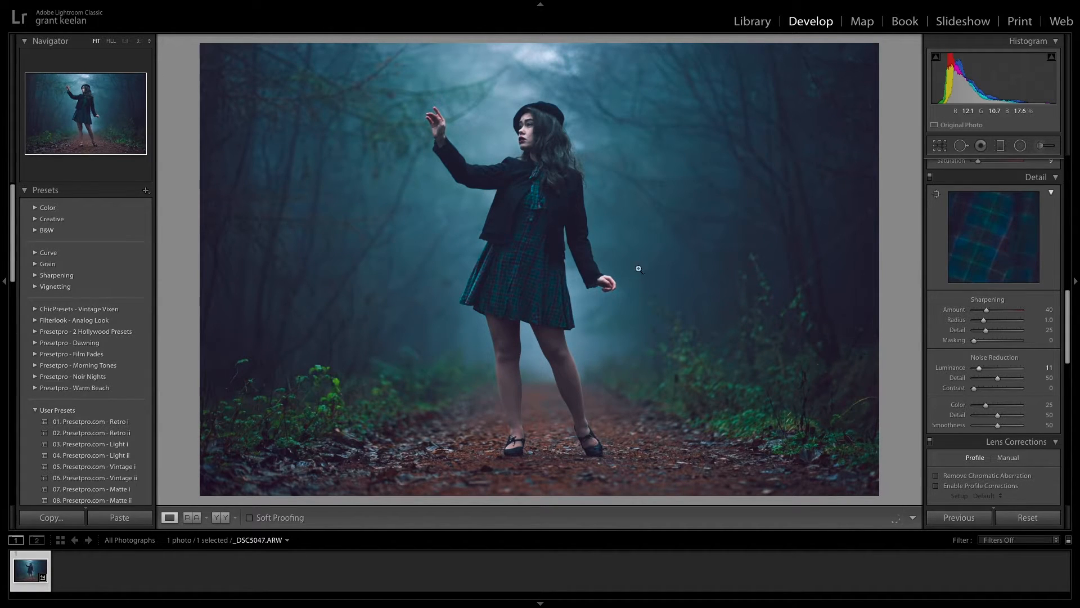
- Set the post-crop vignetting Amount to −6 and the grain Amount to 11
scroll(988, 396, down, 8)
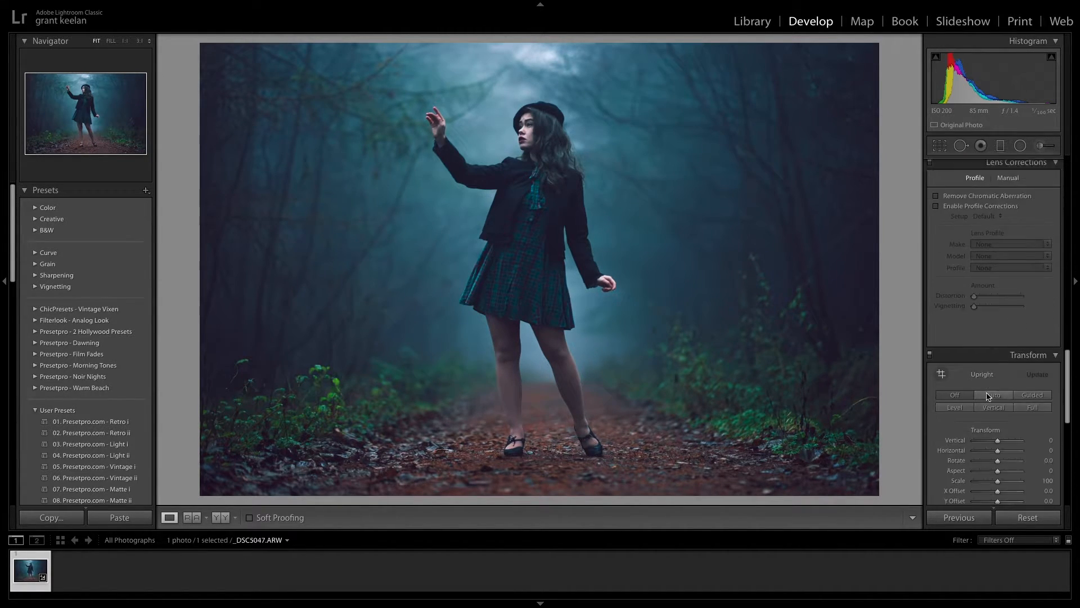
scroll(991, 405, down, 6)
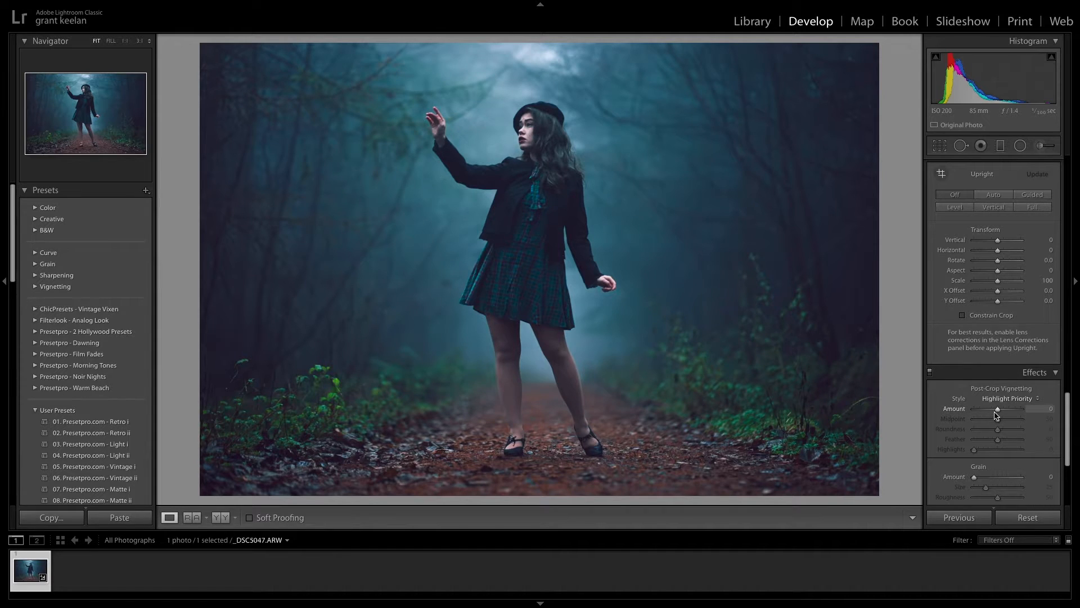
drag(998, 413, 996, 413)
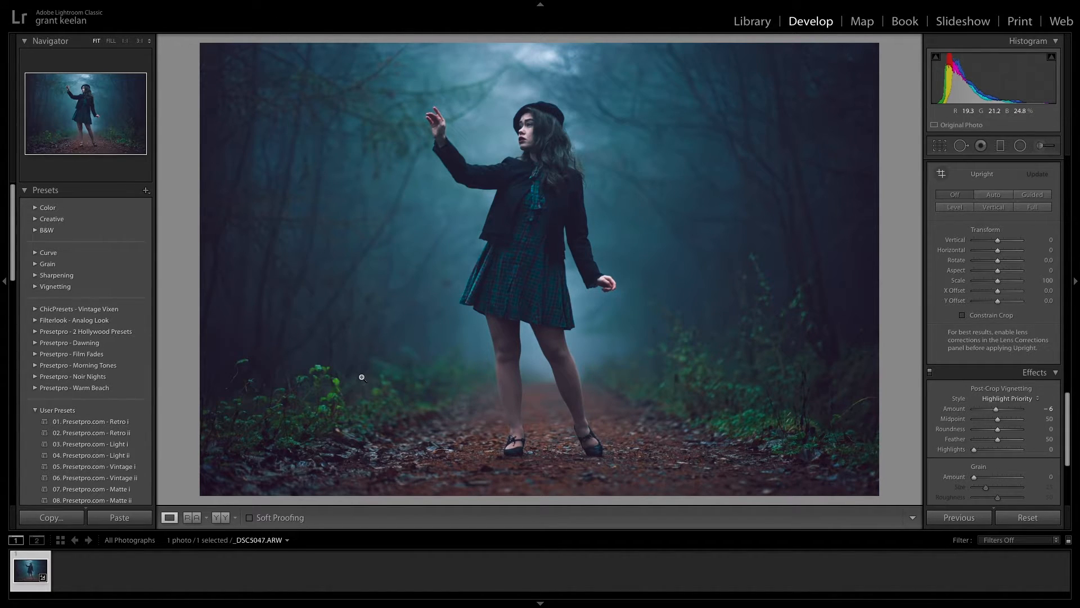
drag(981, 479, 980, 479)
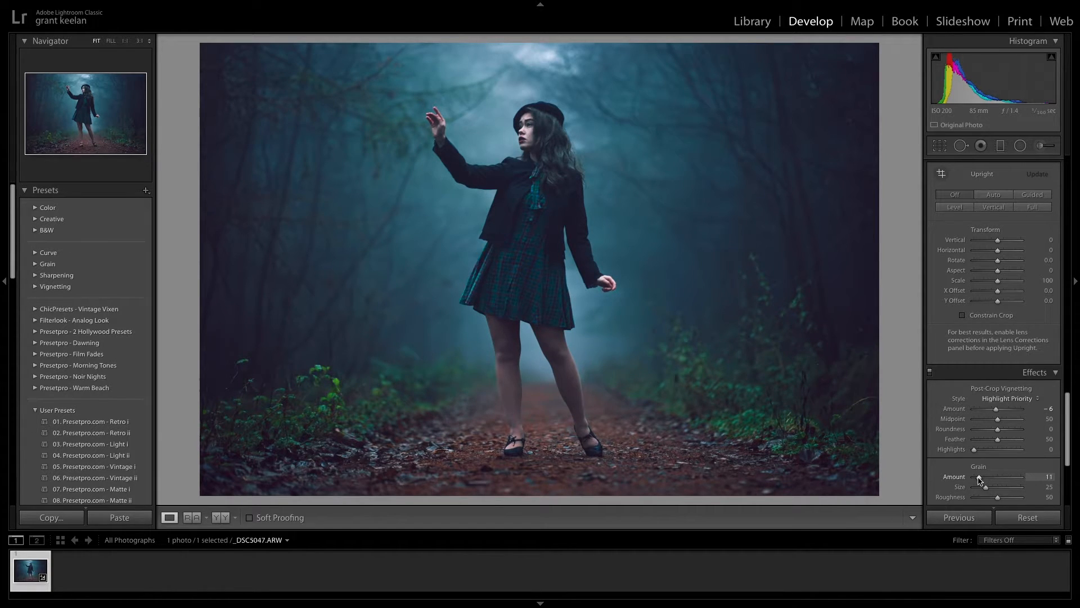
- Add vertical graduated filters inward from the photo's left and right edges with Exposure −0.34 and Shadows −22
scroll(996, 353, up, 15)
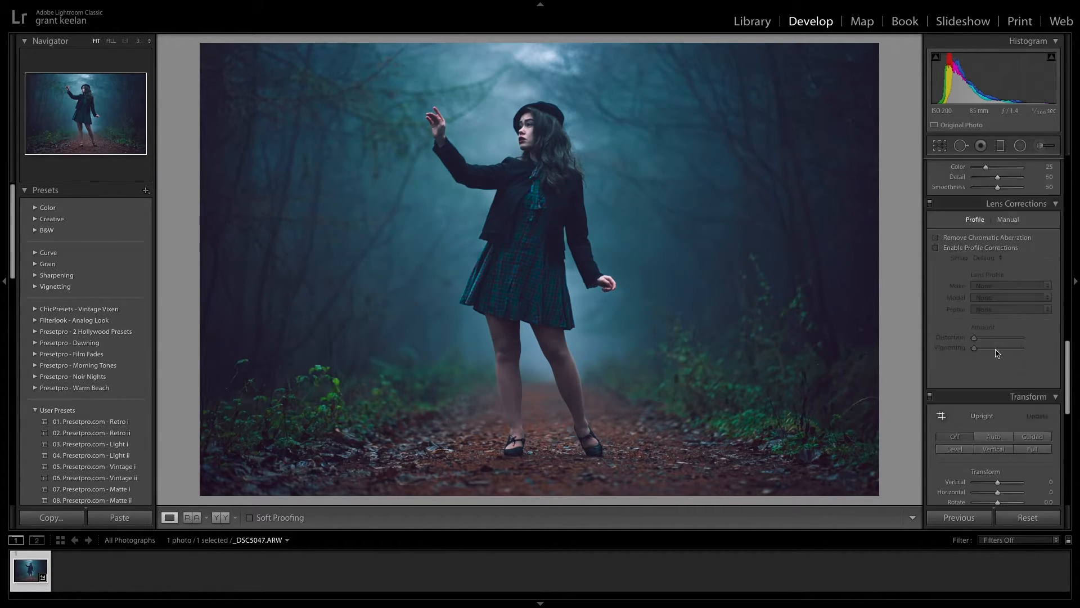
click(1000, 147)
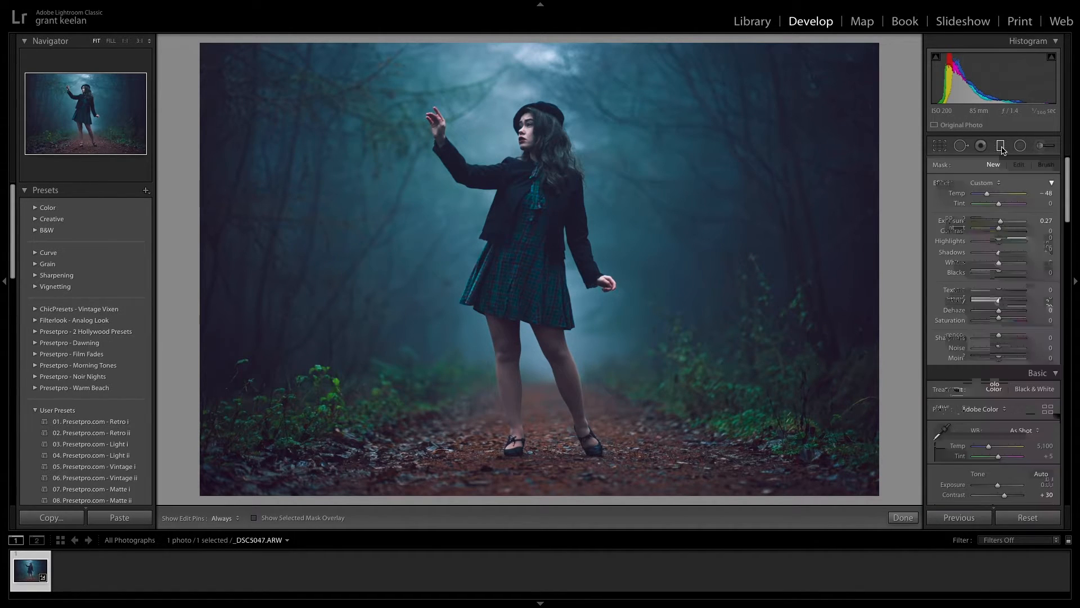
drag(204, 254, 329, 254)
click(984, 183)
click(1011, 238)
drag(325, 245, 391, 246)
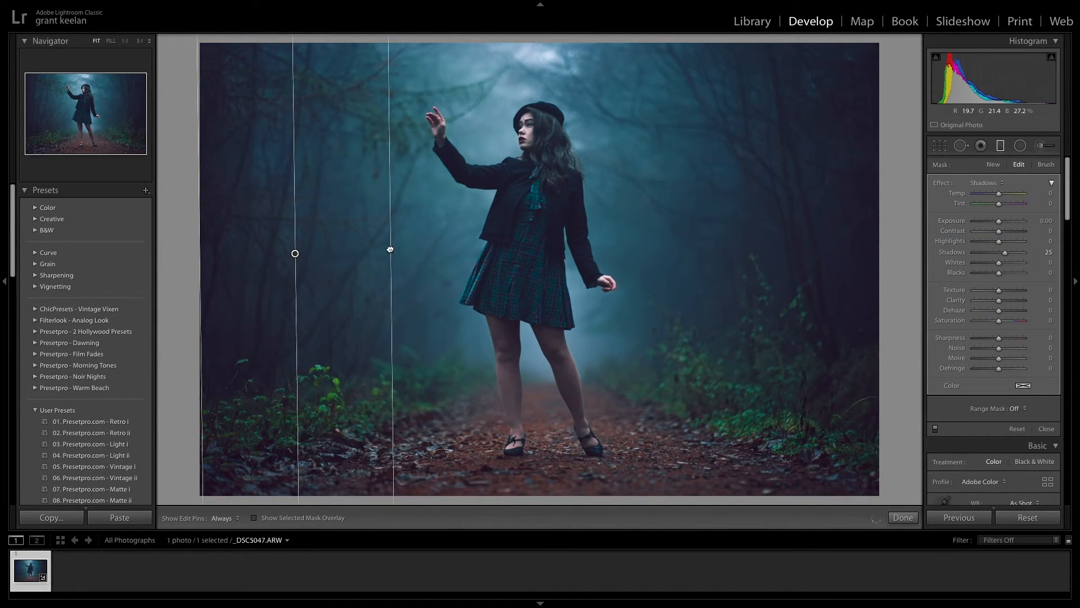
drag(1004, 252, 998, 227)
drag(879, 258, 678, 257)
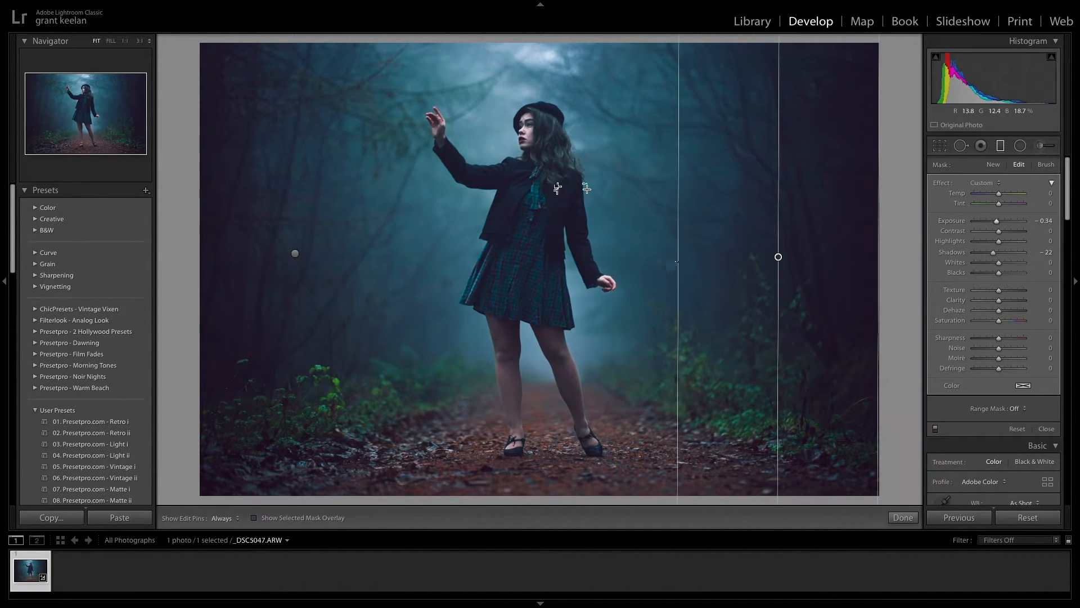
click(903, 517)
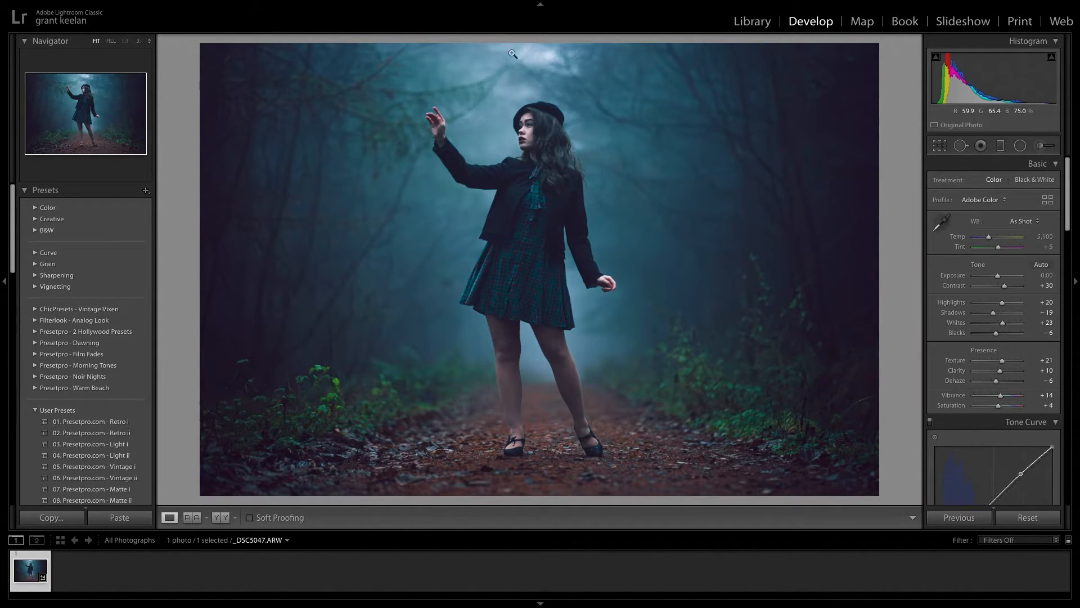
- Add a graduated filter downward from the photo's top edge using the Temp effect, with Temp at 27
click(1003, 149)
drag(526, 43, 533, 107)
click(983, 183)
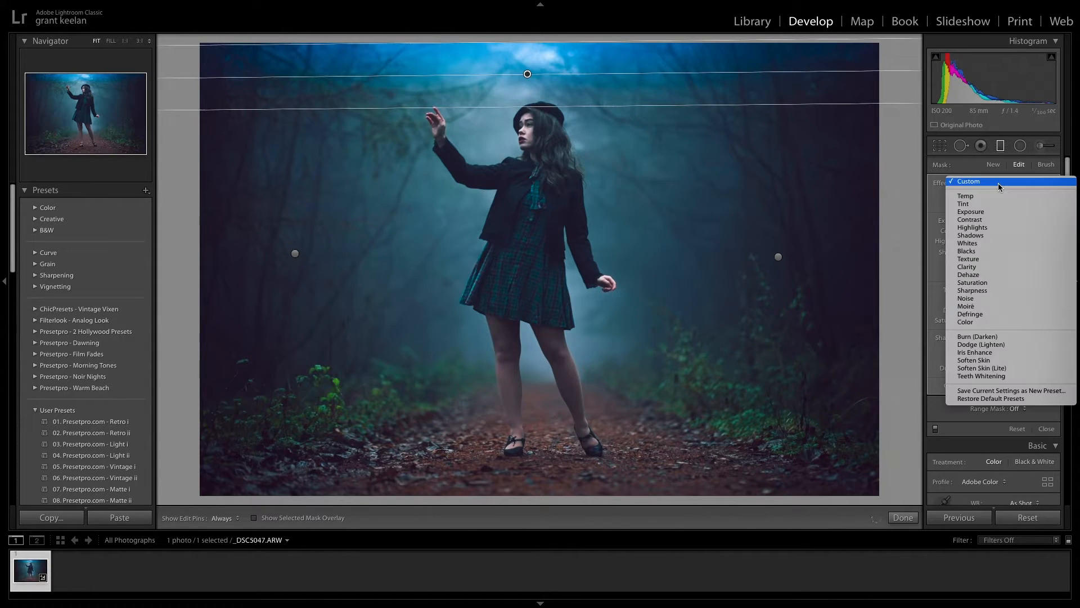
click(993, 198)
- Level the sky's graduated filter, extend it down to the woman's face and close the filter tool
drag(526, 106, 525, 117)
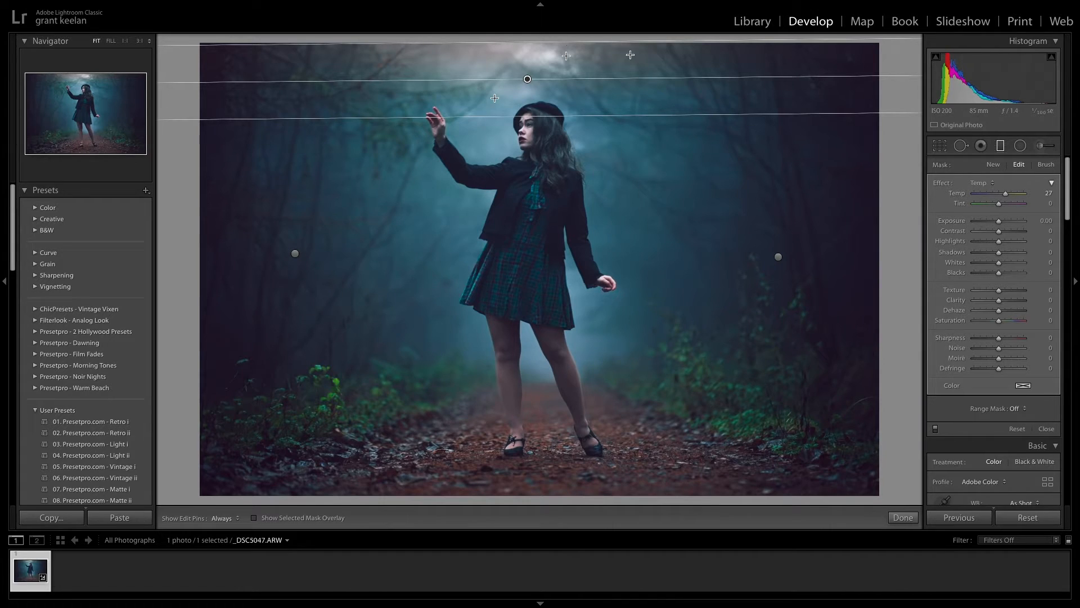
drag(754, 39, 762, 41)
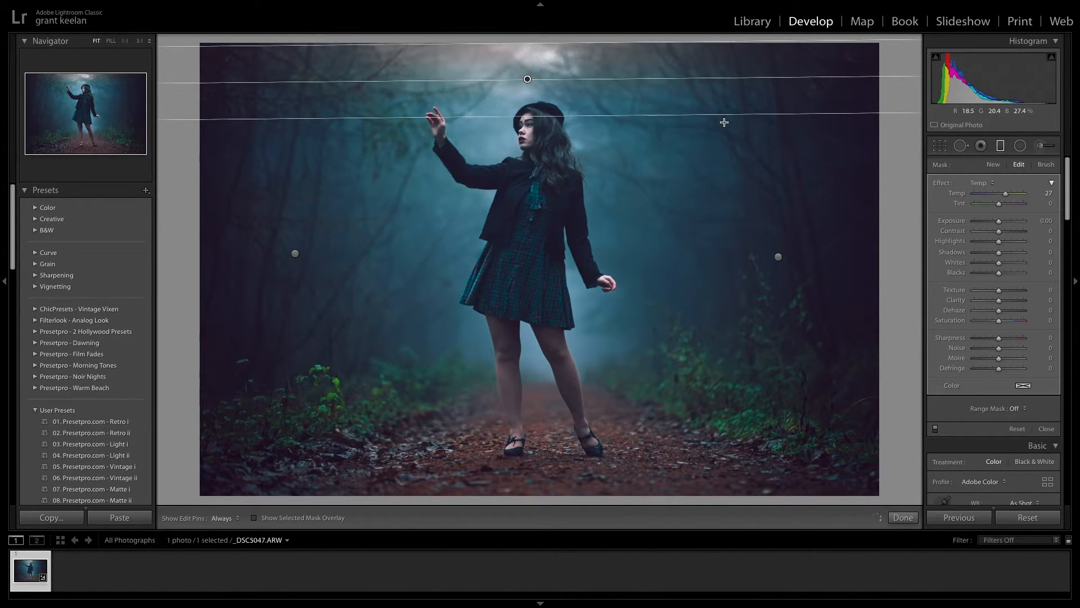
drag(537, 80, 557, 83)
drag(527, 116, 529, 143)
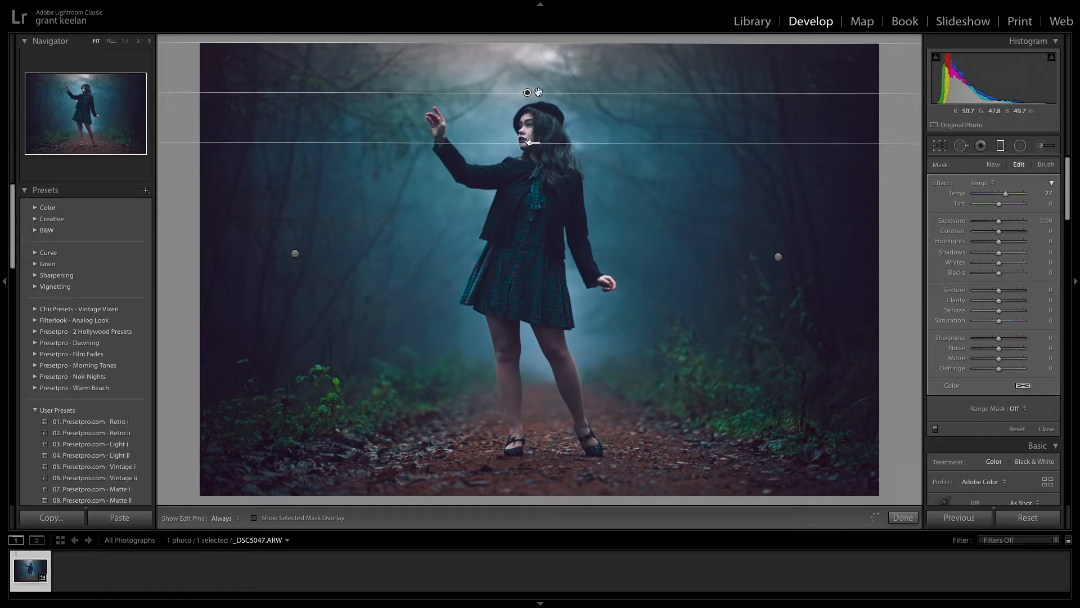
key(m)
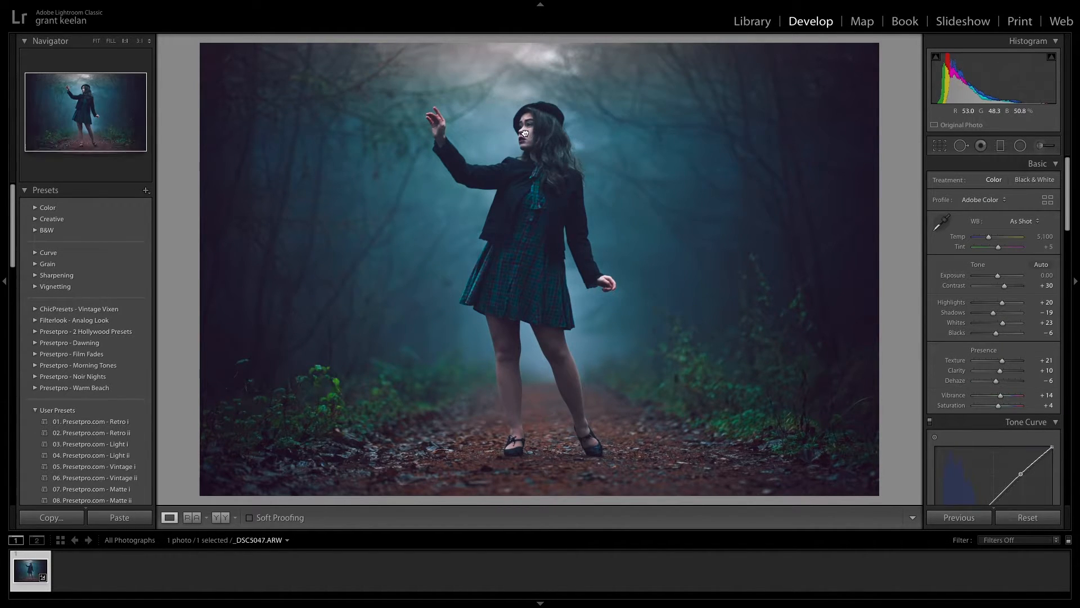
- Paint a Soften Skin (Lite) adjustment brush over the woman's cheek with Feather 0 and the mask overlay shown
click(120, 41)
click(140, 40)
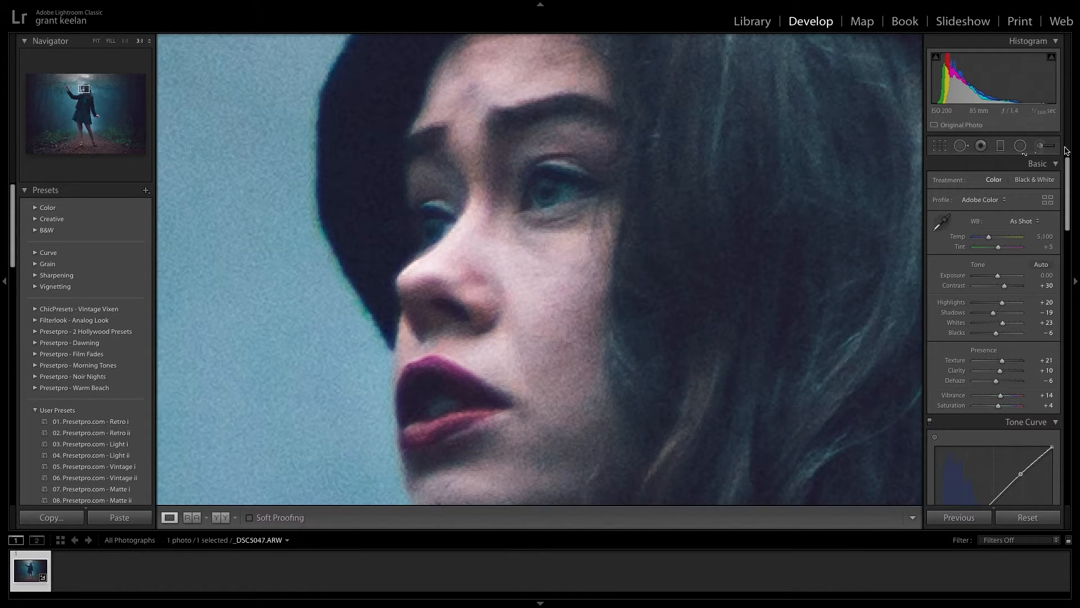
click(1040, 145)
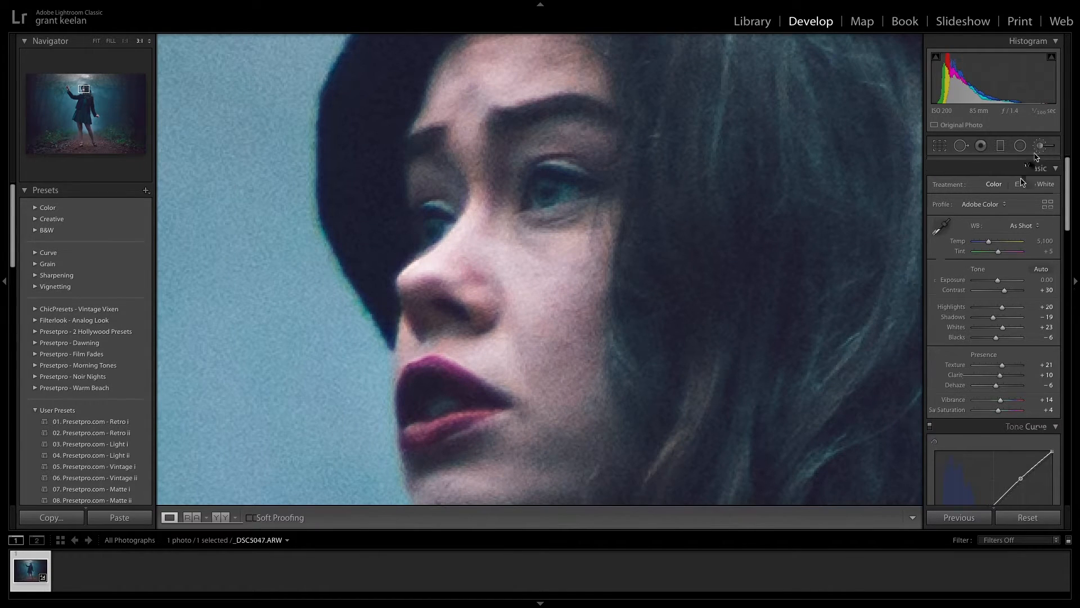
click(996, 182)
click(1000, 354)
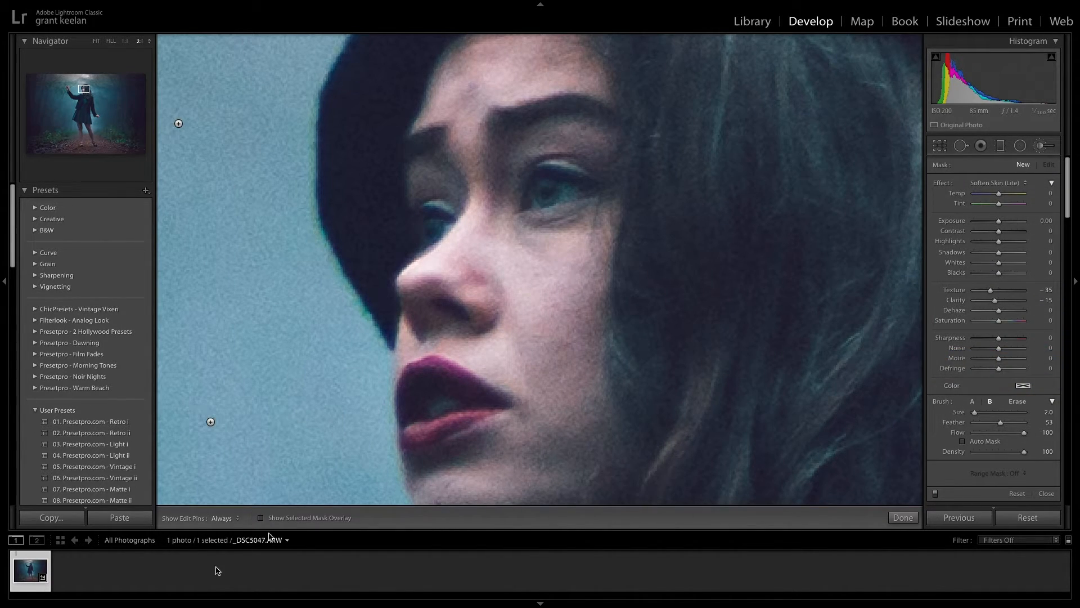
click(260, 517)
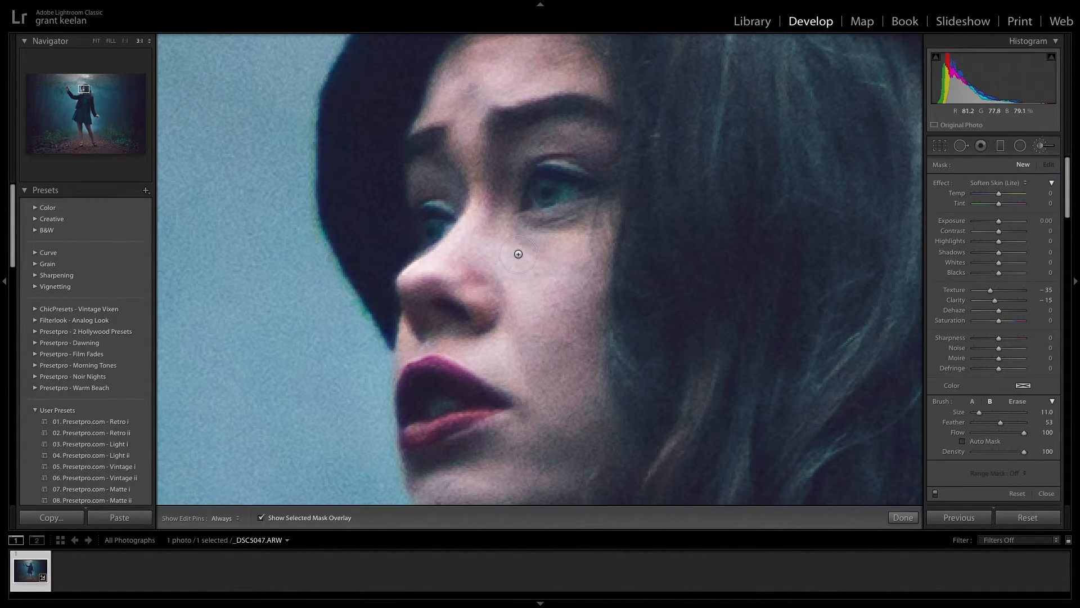
key(h)
mouse_move(514, 253)
mouse_down()
mouse_move(554, 292)
mouse_move(557, 259)
mouse_move(560, 341)
mouse_up()
click(973, 423)
mouse_move(553, 381)
mouse_down()
mouse_move(514, 277)
mouse_move(581, 294)
mouse_move(547, 332)
mouse_up()
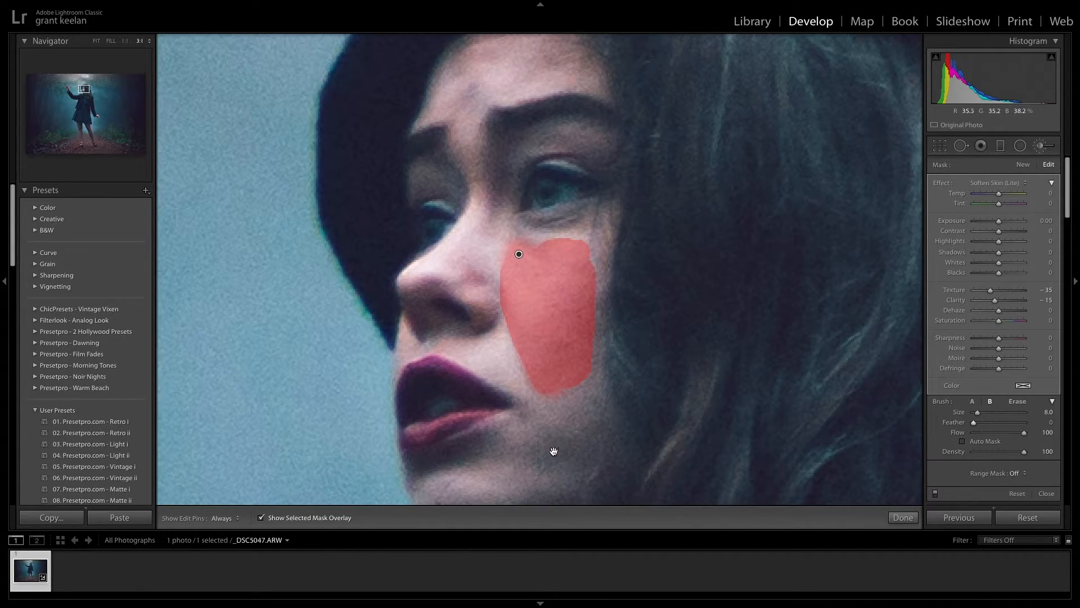
- Extend the skin-softening mask over the woman's chin and the rest of her facial skin, and close the brush
drag(554, 451, 554, 329)
mouse_move(445, 378)
mouse_down()
mouse_move(546, 373)
mouse_move(458, 355)
mouse_move(519, 361)
mouse_up()
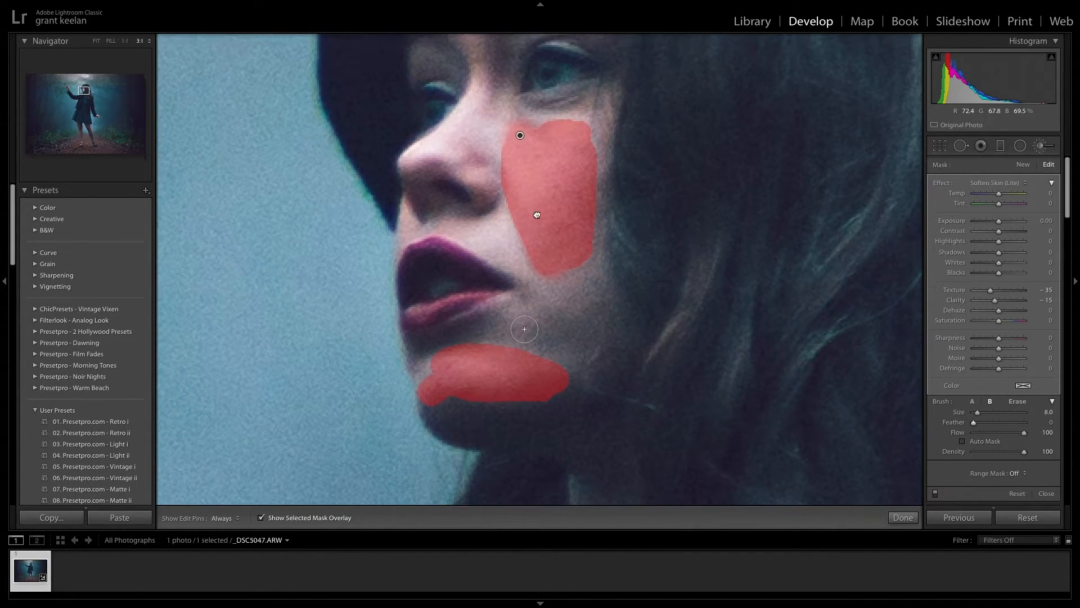
drag(535, 202, 558, 427)
mouse_move(495, 228)
mouse_down()
mouse_move(459, 212)
mouse_move(579, 148)
mouse_move(488, 199)
mouse_move(560, 189)
mouse_up()
mouse_move(506, 357)
mouse_down()
mouse_move(529, 216)
mouse_move(519, 229)
mouse_move(532, 214)
mouse_up()
drag(591, 371, 598, 73)
drag(561, 191, 563, 394)
click(97, 42)
click(904, 519)
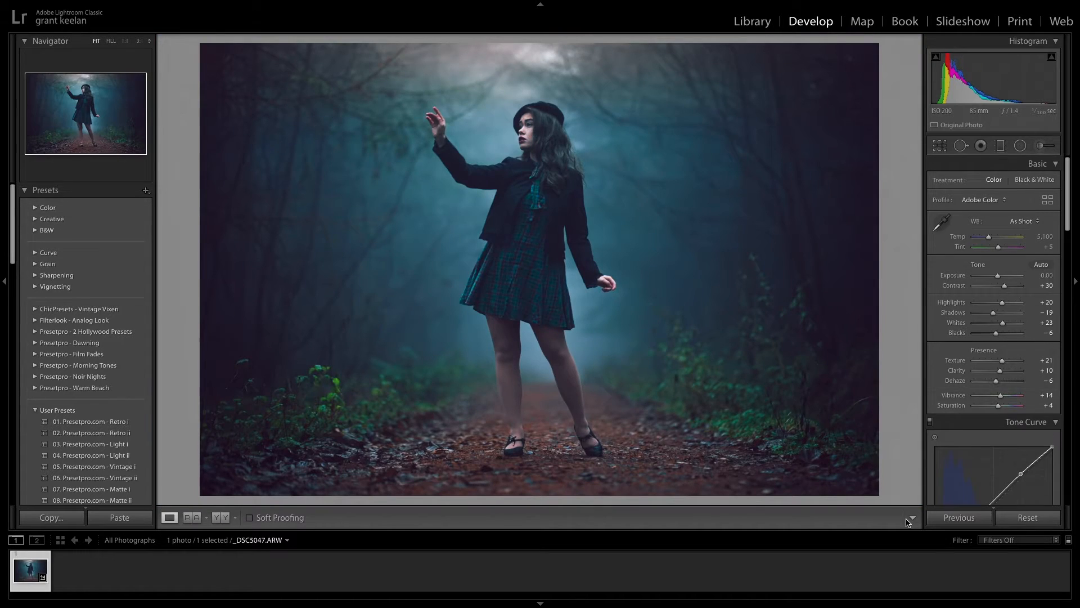
- Add an Iris Enhance adjustment brush spot over the iris of the woman's nearer eye
click(541, 142)
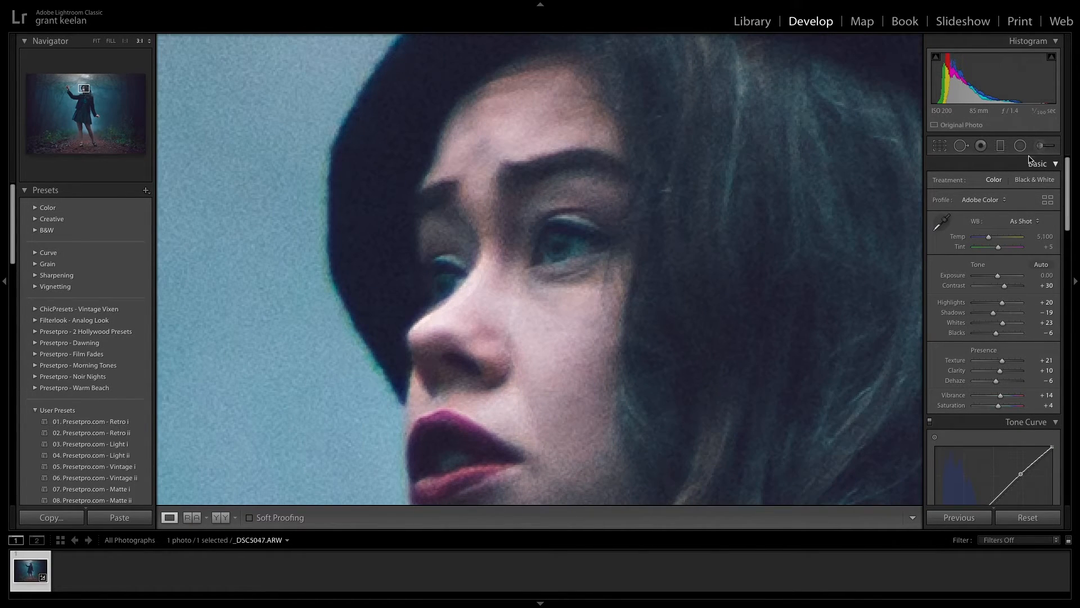
click(1038, 148)
click(997, 183)
click(993, 165)
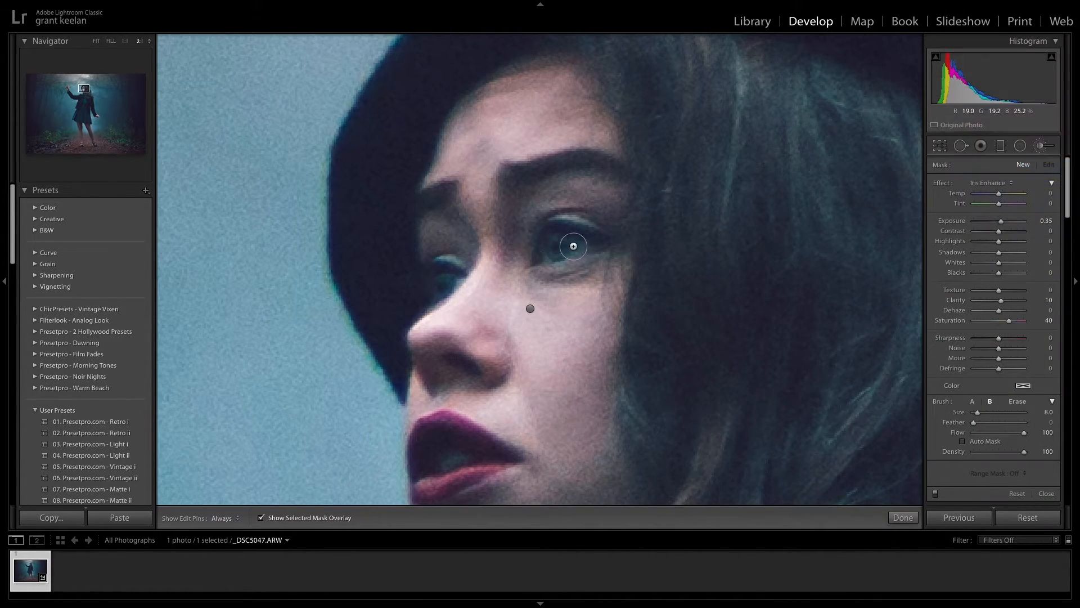
click(560, 248)
- Hide the mask overlay, set the iris brush's Exposure to 0.15 and close the brush
click(261, 517)
key(h)
key(h)
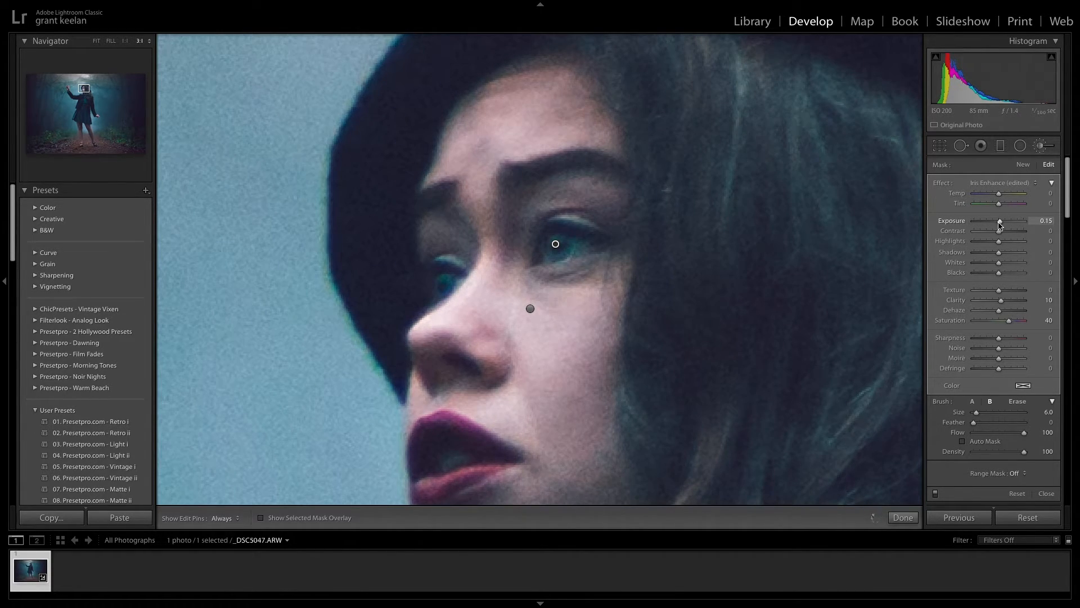
click(903, 518)
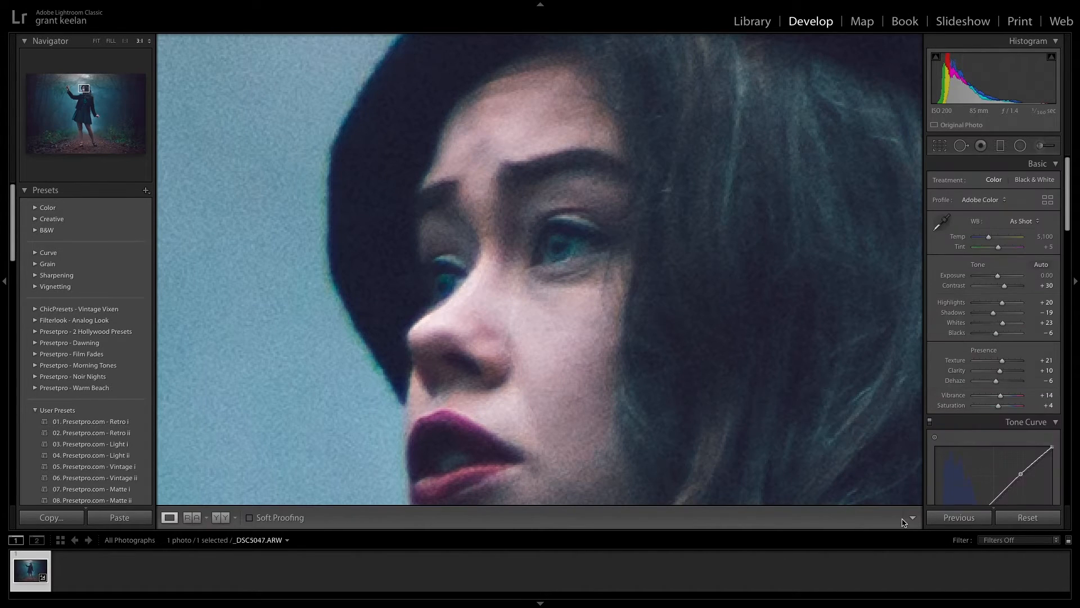
click(96, 41)
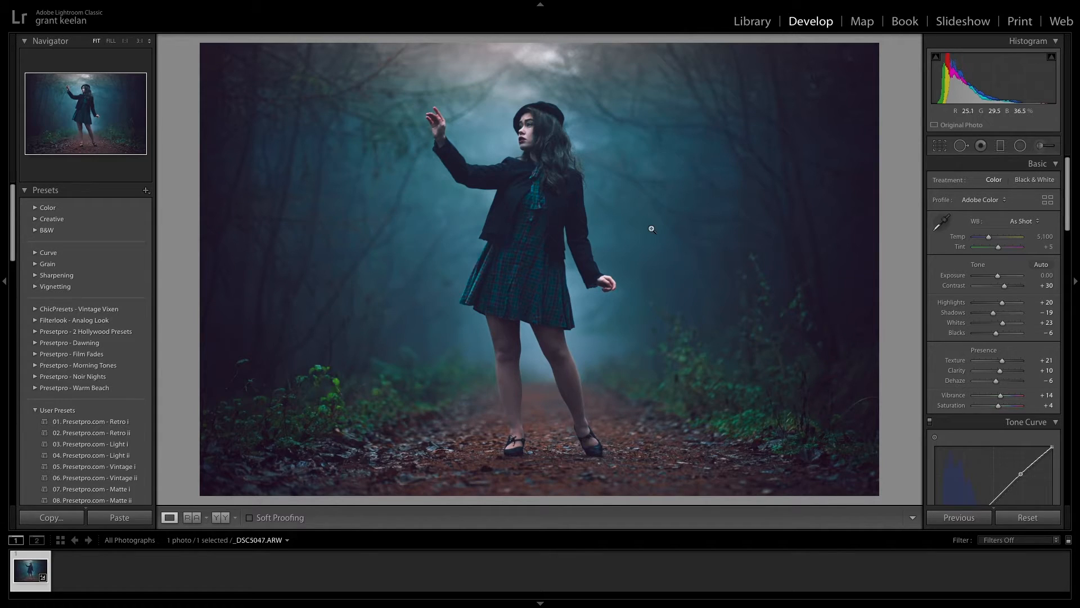
- Start an Exposure adjustment brush at 0.27 with the mask overlay shown and begin painting the woman's jacket and dress
click(1041, 146)
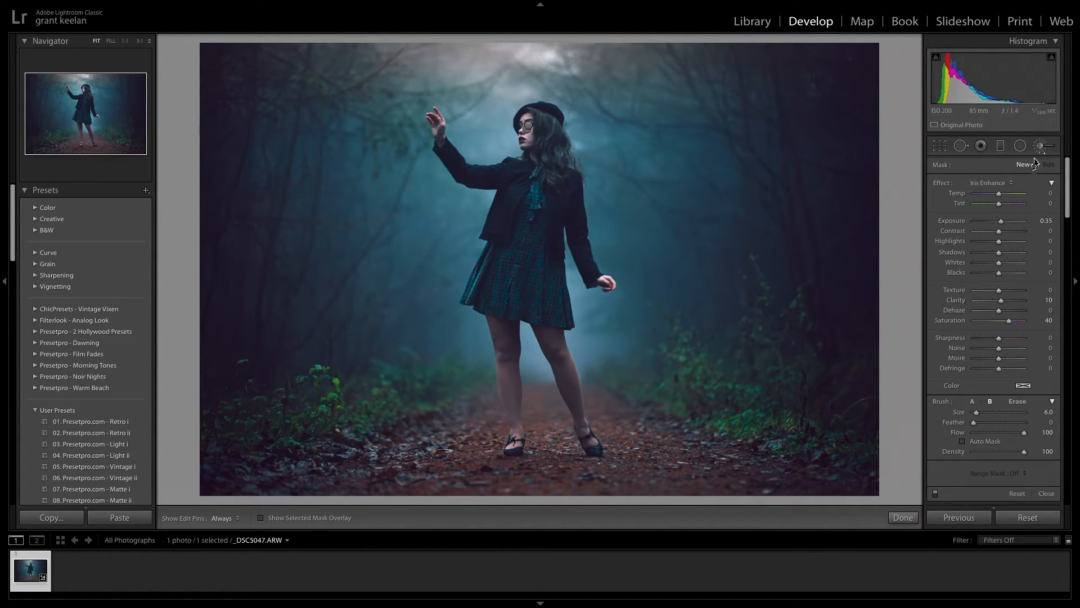
click(1011, 186)
click(990, 43)
click(261, 518)
mouse_move(513, 172)
mouse_down()
mouse_move(476, 286)
mouse_move(563, 319)
mouse_up()
key(z)
- Extend the exposure mask across the woman's head, hair, arms and clothing, adjusting the brush size along the edges
mouse_move(714, 283)
mouse_down()
mouse_move(649, 294)
mouse_move(415, 150)
mouse_move(465, 309)
mouse_move(869, 292)
mouse_up()
scroll(410, 163, up, 4)
mouse_move(410, 163)
mouse_down()
mouse_move(561, 309)
mouse_move(843, 291)
mouse_up()
drag(444, 169, 494, 304)
mouse_move(469, 265)
mouse_down()
mouse_move(440, 222)
mouse_move(470, 231)
mouse_move(442, 157)
mouse_up()
scroll(425, 219, down, 6)
drag(822, 500, 523, 106)
mouse_move(423, 186)
mouse_down()
mouse_move(371, 369)
mouse_move(511, 126)
mouse_up()
mouse_move(505, 183)
mouse_down()
mouse_move(408, 386)
mouse_move(473, 456)
mouse_move(190, 298)
mouse_up()
key(h)
mouse_move(666, 397)
mouse_down()
mouse_move(676, 358)
mouse_move(569, 459)
mouse_up()
drag(569, 428, 526, 173)
mouse_move(521, 124)
mouse_down()
mouse_move(499, 354)
mouse_move(500, 233)
mouse_up()
mouse_move(499, 234)
mouse_down()
mouse_move(496, 368)
mouse_move(530, 492)
mouse_up()
drag(530, 492, 445, 263)
mouse_move(444, 263)
mouse_down()
mouse_move(474, 360)
mouse_move(603, 460)
mouse_move(612, 398)
mouse_move(542, 315)
mouse_move(505, 209)
mouse_up()
mouse_move(508, 198)
mouse_down()
mouse_move(466, 320)
mouse_move(446, 118)
mouse_move(456, 348)
mouse_up()
drag(455, 343, 442, 237)
drag(405, 364, 506, 113)
key(])
key(z)
mouse_move(540, 152)
mouse_down()
mouse_move(541, 272)
mouse_move(546, 229)
mouse_up()
key(h)
key(z)
mouse_move(545, 436)
mouse_down()
mouse_move(542, 272)
mouse_move(483, 142)
mouse_up()
mouse_move(585, 368)
mouse_down()
mouse_move(526, 193)
mouse_move(555, 436)
mouse_up()
drag(538, 164, 538, 281)
drag(563, 479, 563, 84)
- Paint the exposure mask down both of the woman's legs, following their outlines with a smaller brush
key(h)
key([)
mouse_move(301, 139)
mouse_down()
mouse_move(349, 347)
mouse_move(364, 178)
mouse_up()
mouse_move(364, 178)
mouse_down()
mouse_move(387, 358)
mouse_move(335, 160)
mouse_up()
mouse_move(335, 160)
mouse_down()
mouse_move(365, 437)
mouse_move(412, 430)
mouse_move(405, 73)
mouse_up()
mouse_move(701, 304)
mouse_down()
mouse_move(767, 356)
mouse_move(721, 301)
mouse_up()
drag(608, 169, 601, 304)
drag(592, 178, 693, 419)
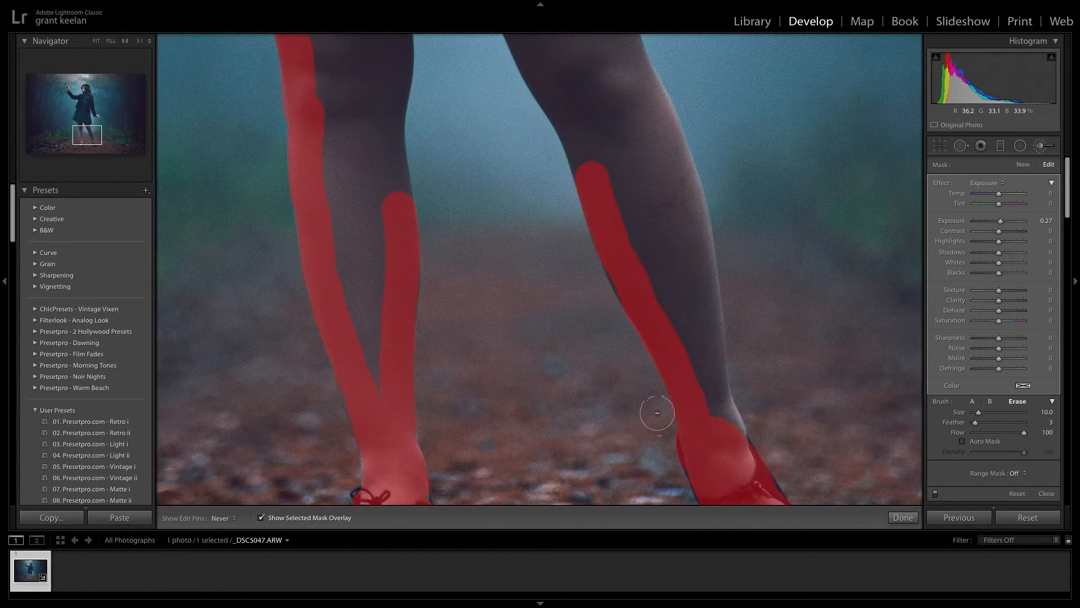
drag(643, 208, 696, 353)
key(h)
key(z)
key(z)
- Paint the exposure mask over the woman's feet and shoes, undoing the strokes that miss
mouse_move(488, 243)
mouse_down()
mouse_move(506, 318)
mouse_move(564, 451)
mouse_up()
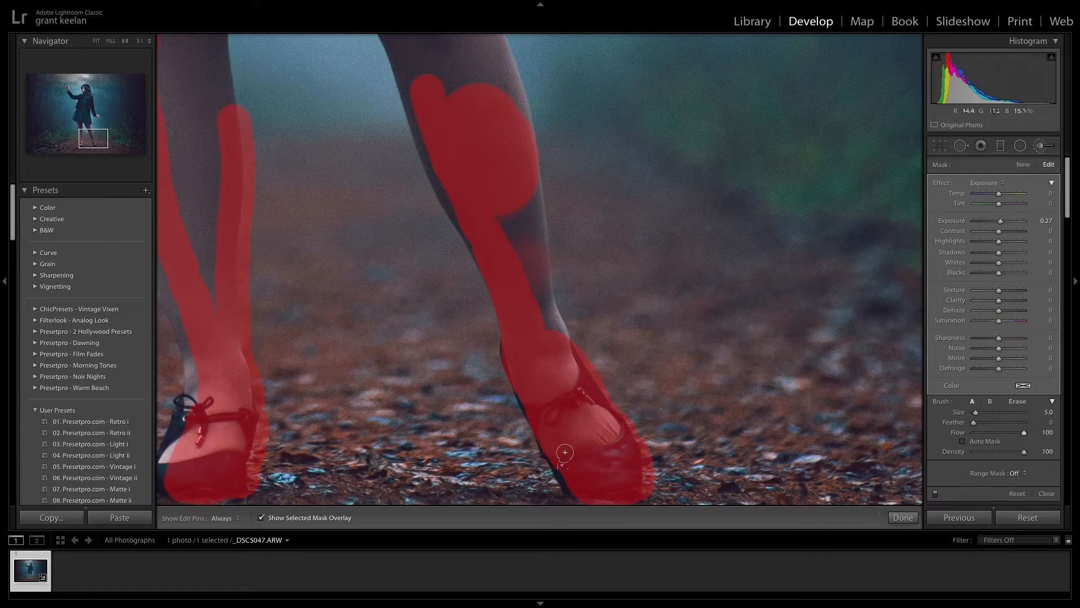
key(ctrl+z)
drag(322, 301, 540, 259)
drag(410, 332, 389, 444)
key(ctrl+z)
drag(779, 295, 782, 267)
drag(770, 169, 771, 332)
mouse_move(776, 394)
mouse_down()
mouse_move(750, 239)
mouse_move(747, 343)
mouse_move(690, 327)
mouse_up()
- Fill the remaining gaps so the exposure mask covers the whole woman from hat to shoes, and hide the overlay
key(h)
drag(422, 225, 489, 245)
mouse_move(484, 439)
mouse_down()
mouse_move(518, 86)
mouse_move(518, 248)
mouse_up()
mouse_move(502, 225)
mouse_down()
mouse_move(507, 129)
mouse_move(433, 164)
mouse_up()
drag(588, 151, 691, 344)
drag(727, 179, 786, 343)
drag(703, 312, 658, 193)
drag(540, 96, 506, 467)
mouse_move(432, 355)
mouse_down()
mouse_move(446, 89)
mouse_move(636, 282)
mouse_move(664, 331)
mouse_up()
scroll(466, 356, up, 10)
mouse_move(466, 356)
mouse_down()
mouse_move(511, 270)
mouse_move(597, 315)
mouse_up()
click(96, 41)
key(h)
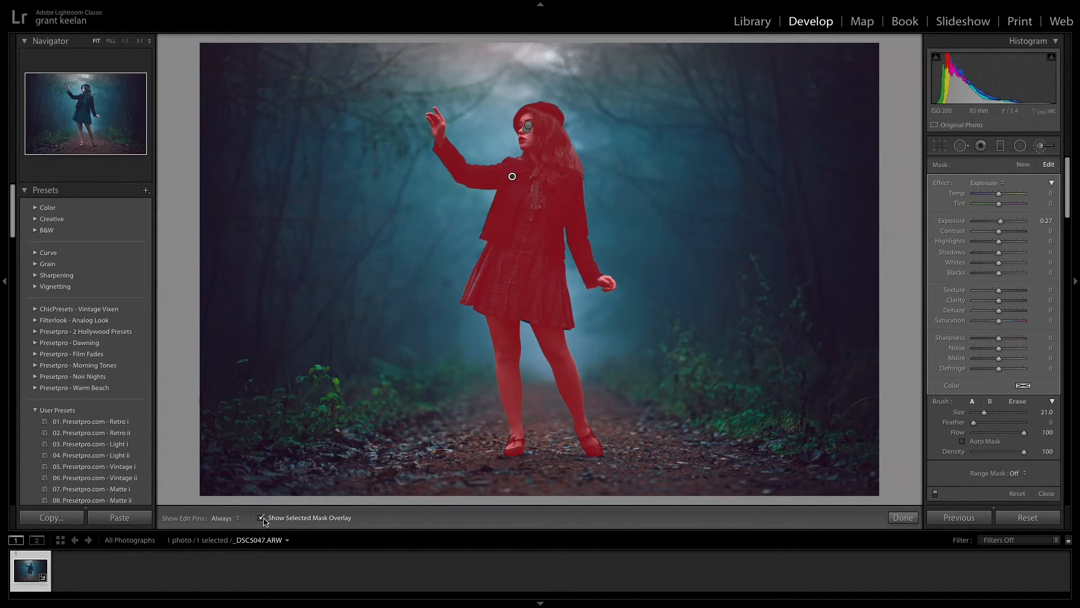
key(o)
- Erase mask spill along the woman's hair and legs and reduce the mask's Exposure to 0.14
key(z)
key(alt)
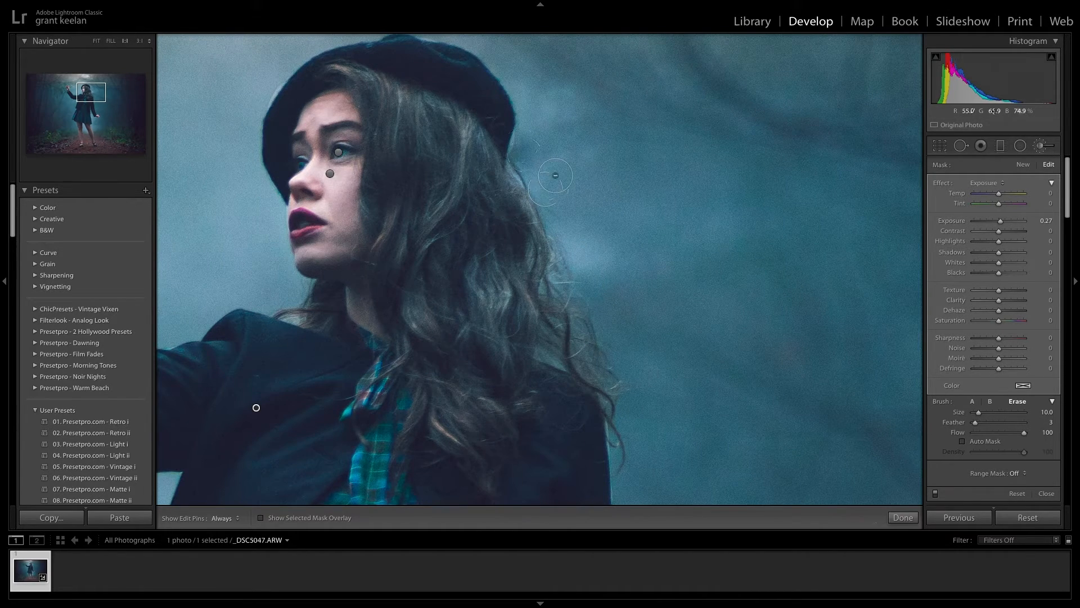
key(z)
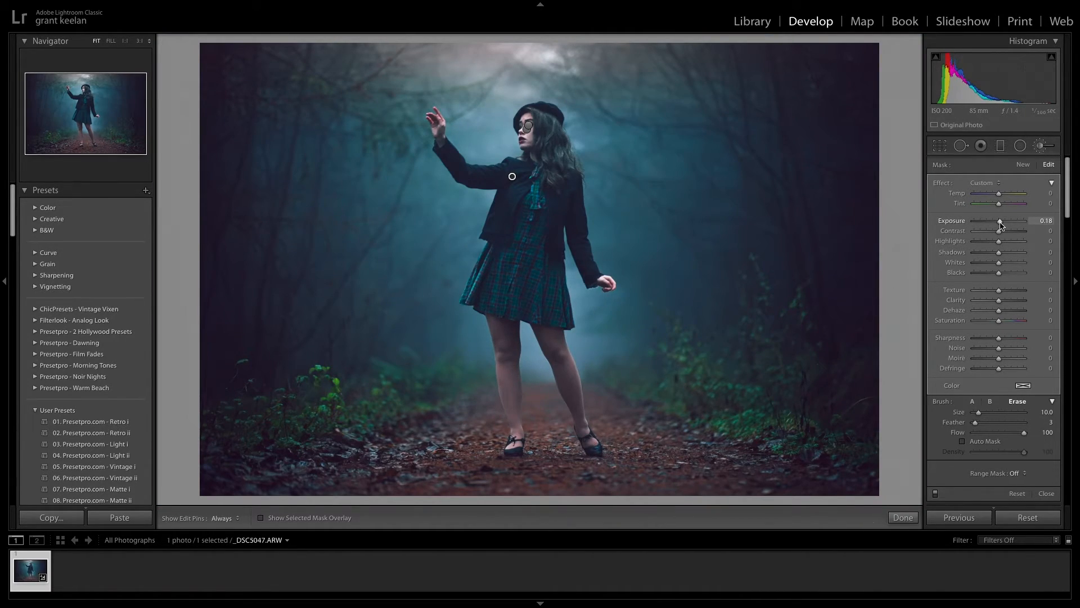
key(space)
click(472, 362)
key(space)
drag(583, 311, 360, 110)
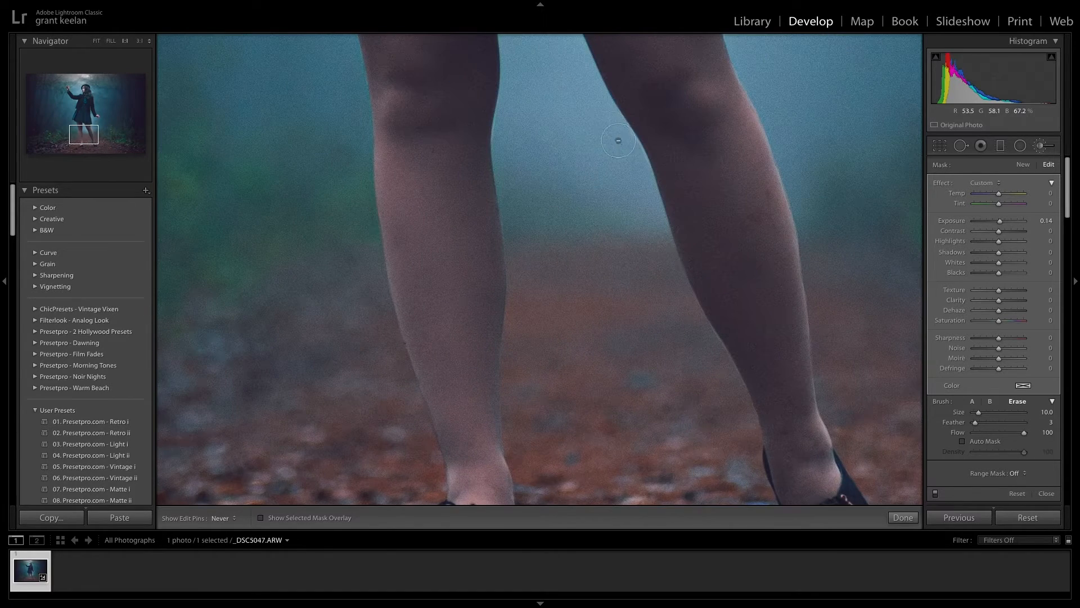
drag(615, 138, 545, 295)
key(space)
drag(580, 101, 641, 362)
key(z)
- Set the woman's mask to Exposure 0.15, Contrast −10, Highlights −15, Texture 16, Clarity 4 and Dehaze 9, and close the brush
drag(1000, 222, 994, 242)
drag(998, 289, 1001, 313)
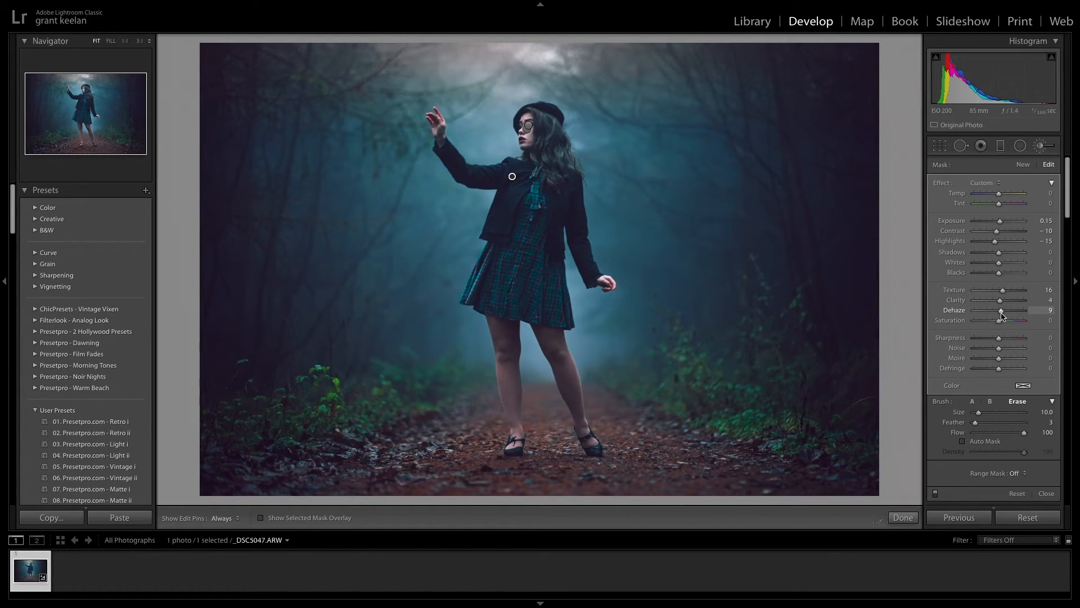
click(903, 517)
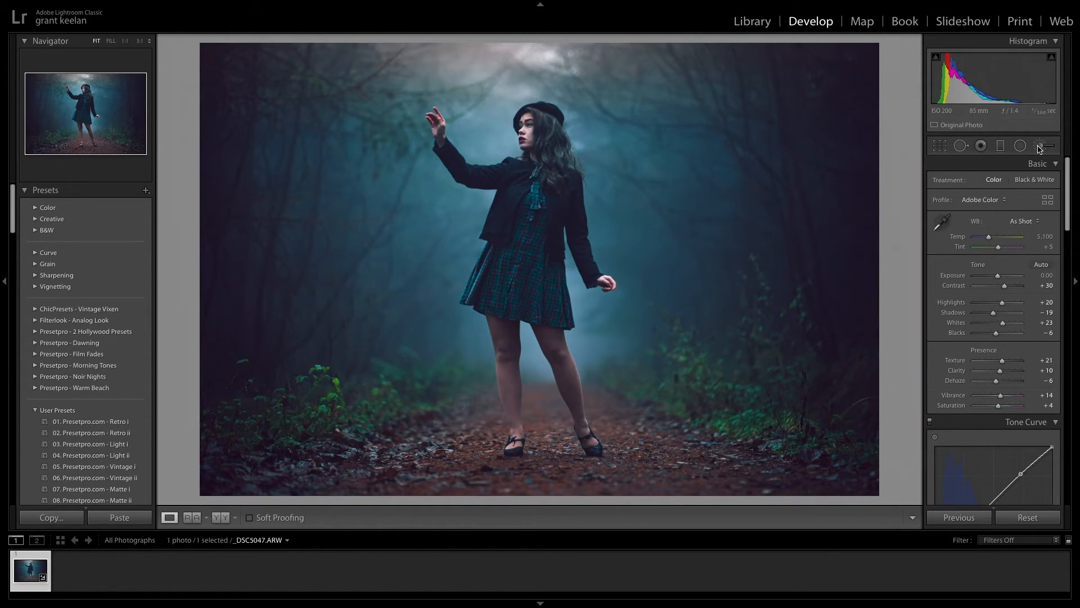
- Dab a new brush glow with Feather 67 in the trees left of the woman, using Temp −24, Tint 28 and Exposure 1.15
click(1039, 147)
click(1002, 184)
click(992, 167)
drag(974, 423, 1007, 424)
scroll(319, 194, down, 3)
click(277, 167)
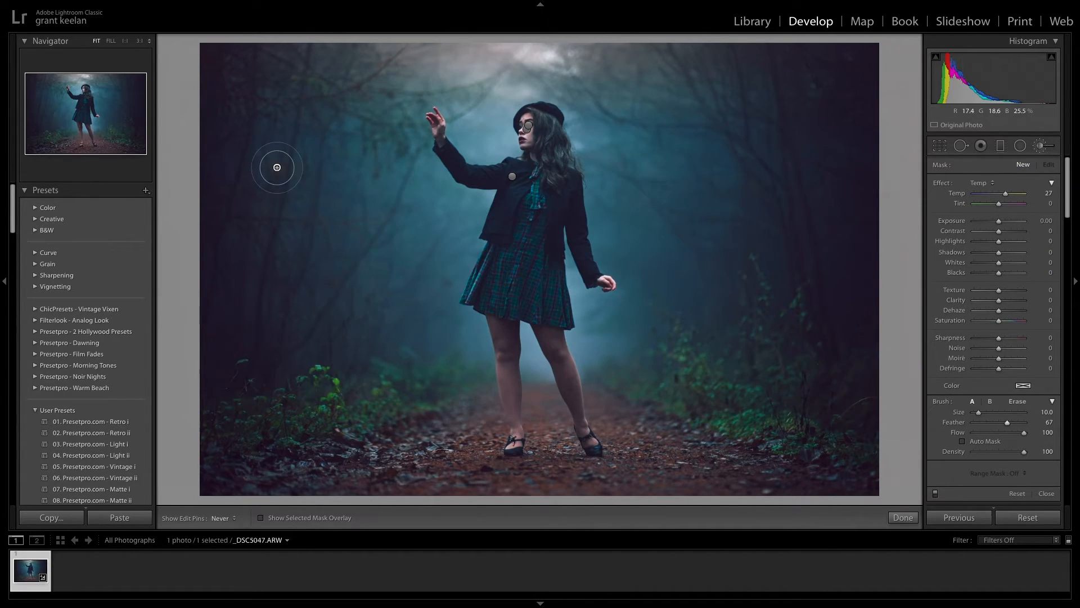
mouse_move(999, 220)
mouse_down()
mouse_move(1008, 225)
mouse_move(994, 199)
mouse_up()
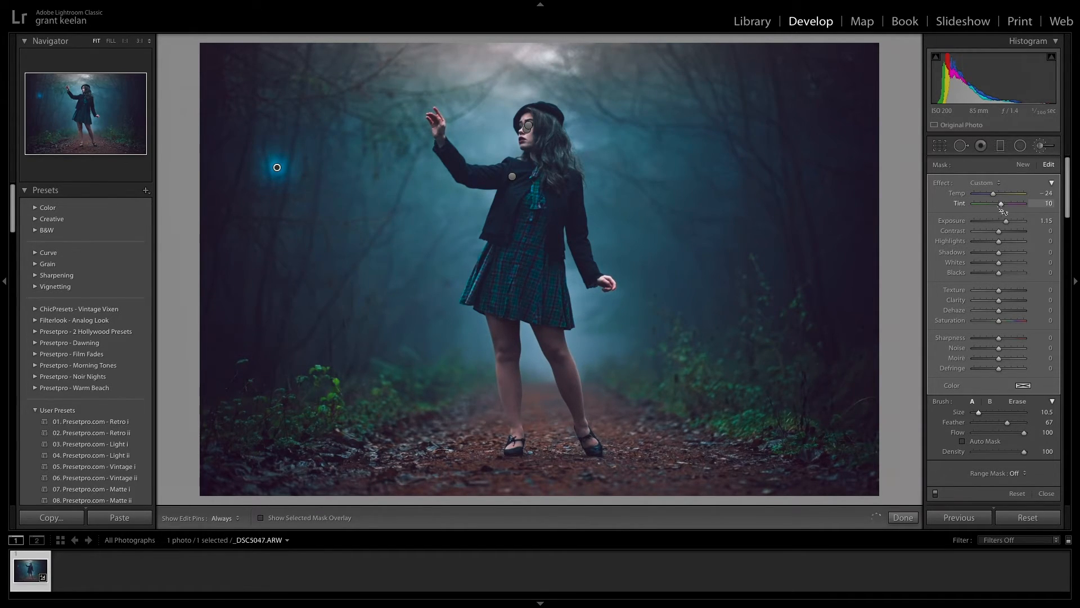
- Dab more blue glow spots of varied sizes left of the woman and one at her raised fingertips
scroll(290, 231, up, 5)
scroll(290, 242, down, 5)
click(351, 113)
click(285, 302)
scroll(366, 357, down, 4)
click(371, 358)
scroll(418, 113, down, 1)
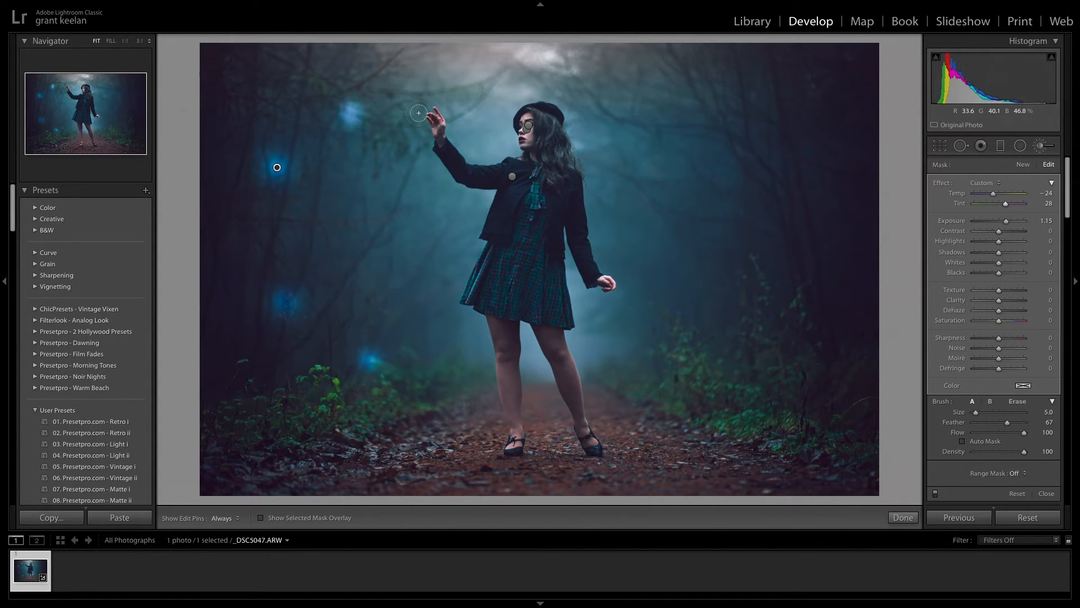
click(420, 115)
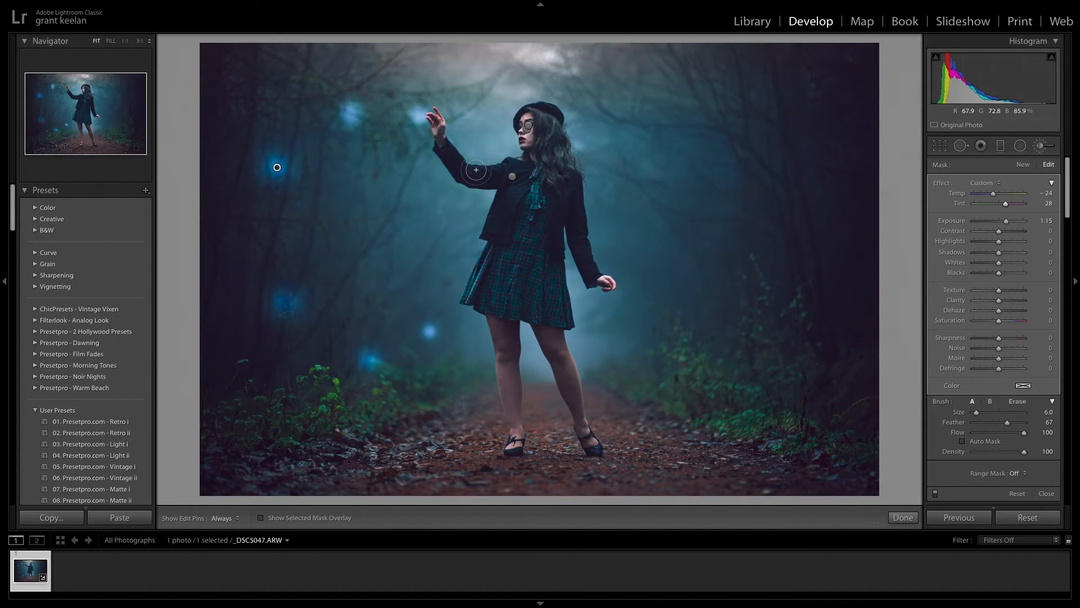
- Dab blue glow spots of varied sizes right of the woman, set the glow brush's Exposure to 1.73 and close it
click(662, 142)
scroll(714, 218, down, 4)
click(714, 218)
scroll(706, 324, down, 3)
click(814, 124)
scroll(824, 214, up, 2)
click(824, 214)
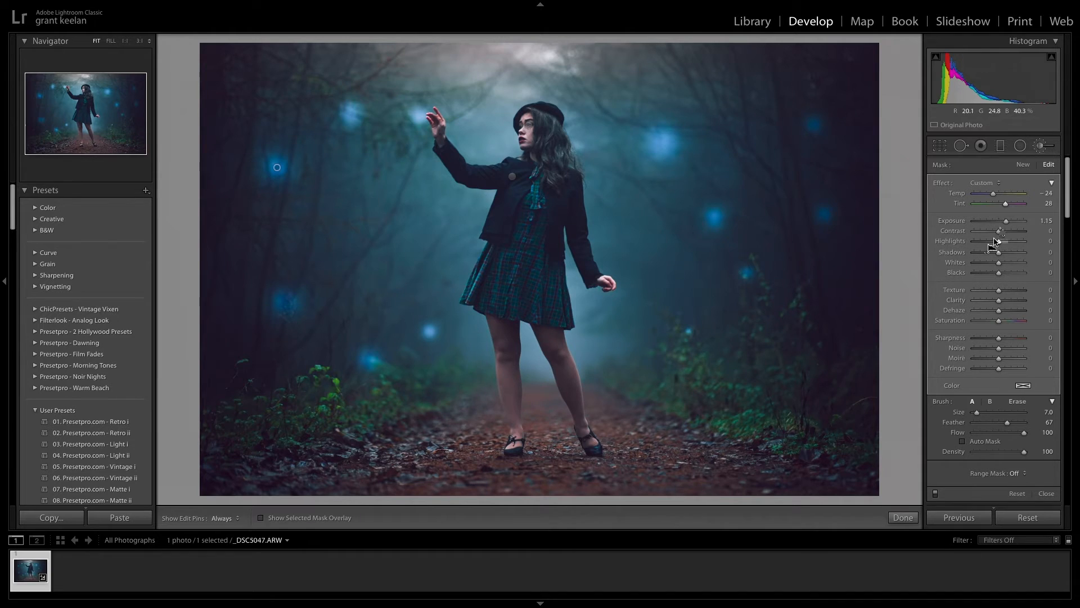
drag(1006, 221, 1011, 224)
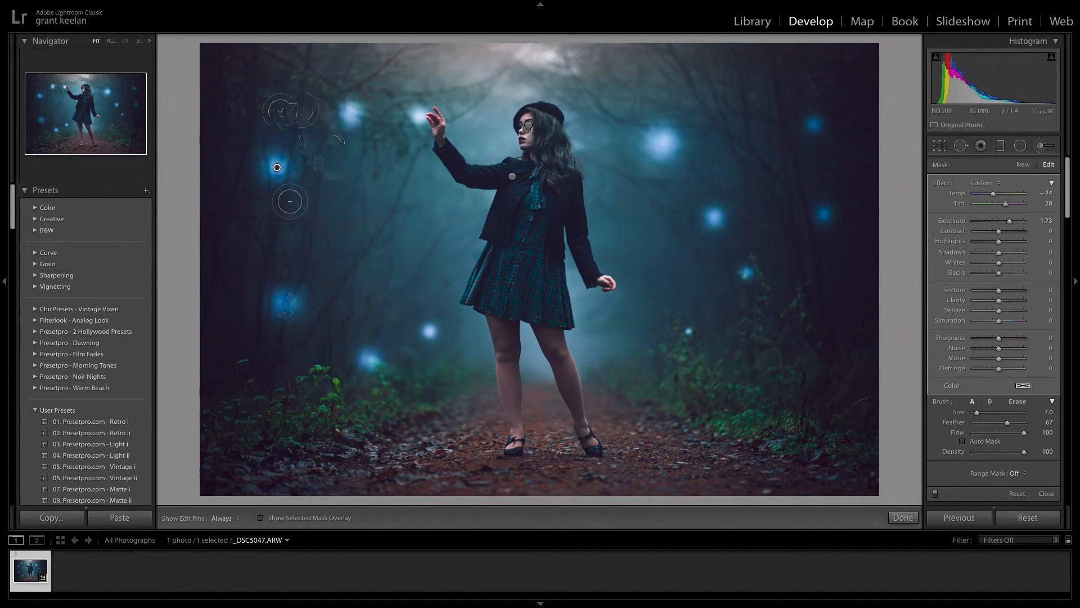
click(904, 518)
- Start a new Exposure brush at 2.51 and dab a size 3.0 core in the glow spot at the photo's upper left
click(1047, 147)
click(985, 183)
click(991, 198)
drag(1003, 221, 1015, 224)
scroll(352, 114, down, 4)
click(351, 113)
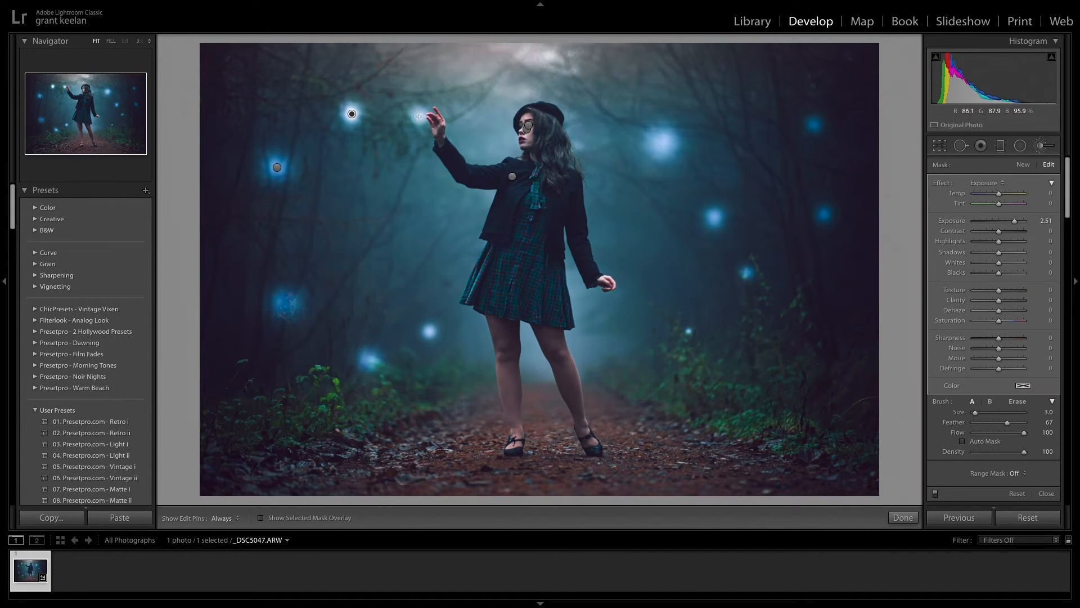
- Undo the last core dab, add smaller size 1.0 bright cores to the glow spots with Exposure 1.35, and close the brush
key(ctrl+z)
scroll(421, 115, down, 2)
drag(1014, 222, 1012, 226)
scroll(714, 218, down, 1)
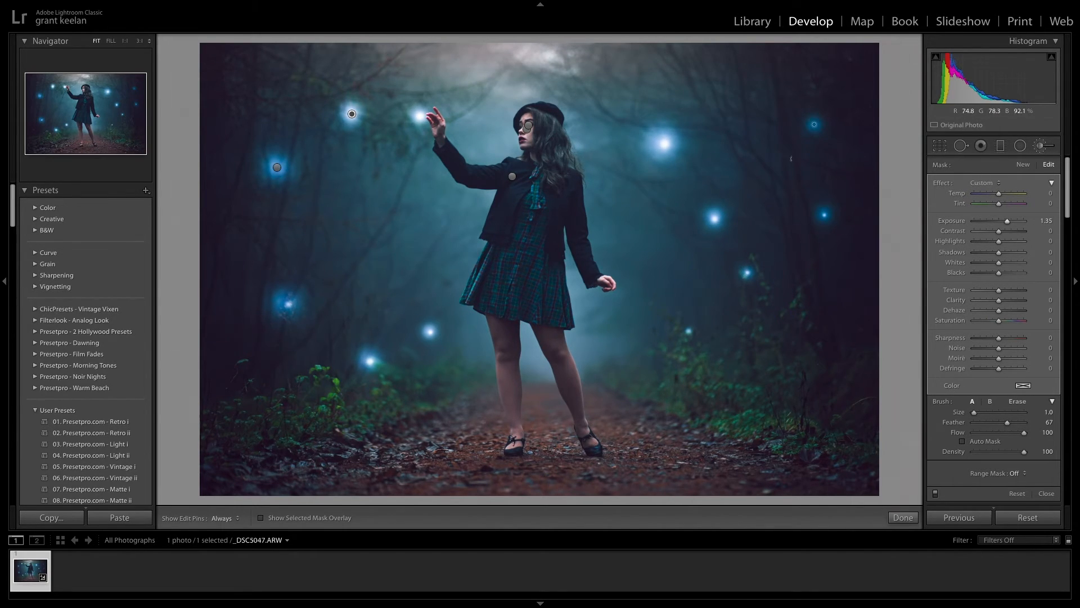
key(alt)
click(902, 518)
- Reselect the bright-core brush, redo the core of the glow spot at the dress's lower left with Feather 15, and close the brush
key(k)
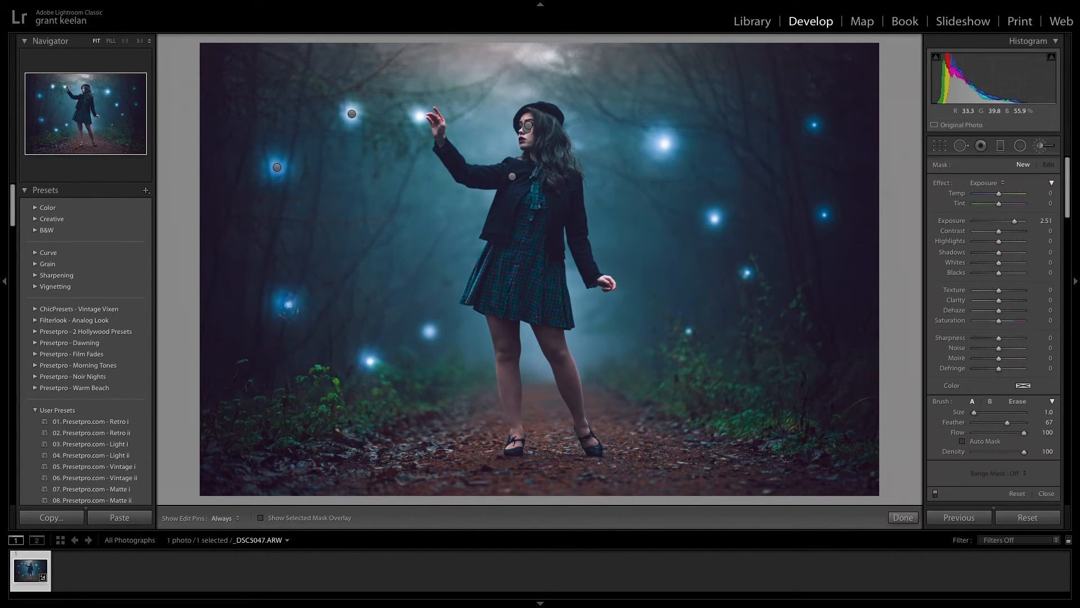
click(351, 115)
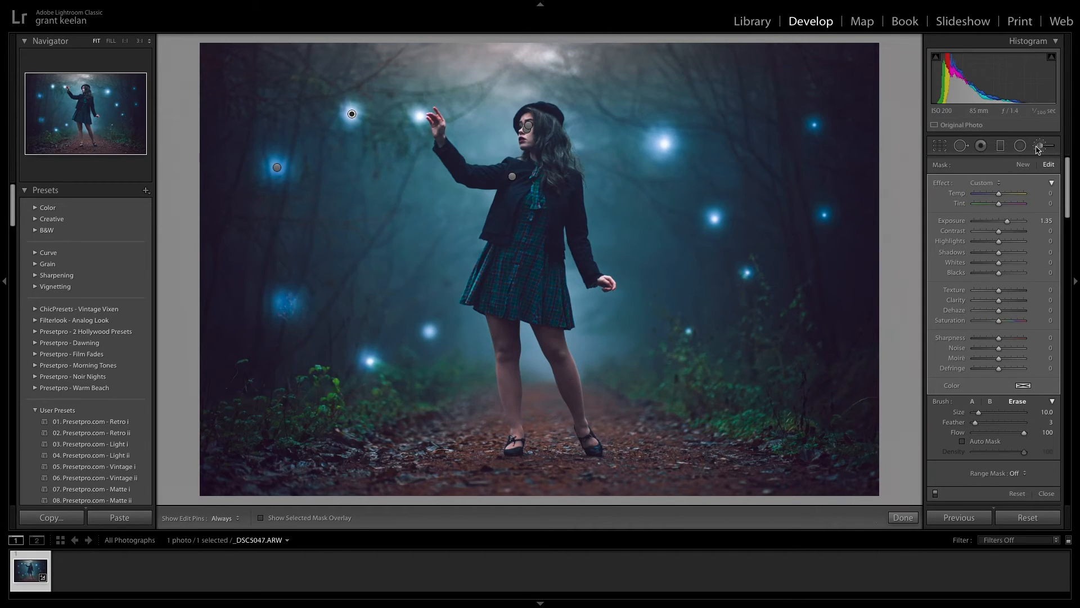
click(972, 401)
drag(1007, 423, 981, 423)
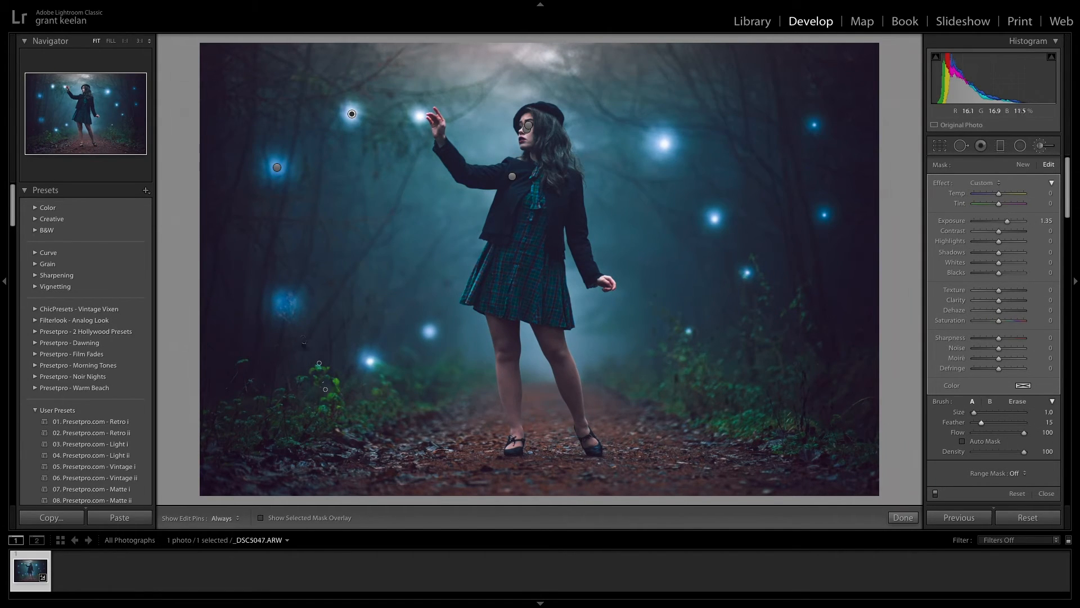
key(ctrl+z)
key(h)
click(903, 518)
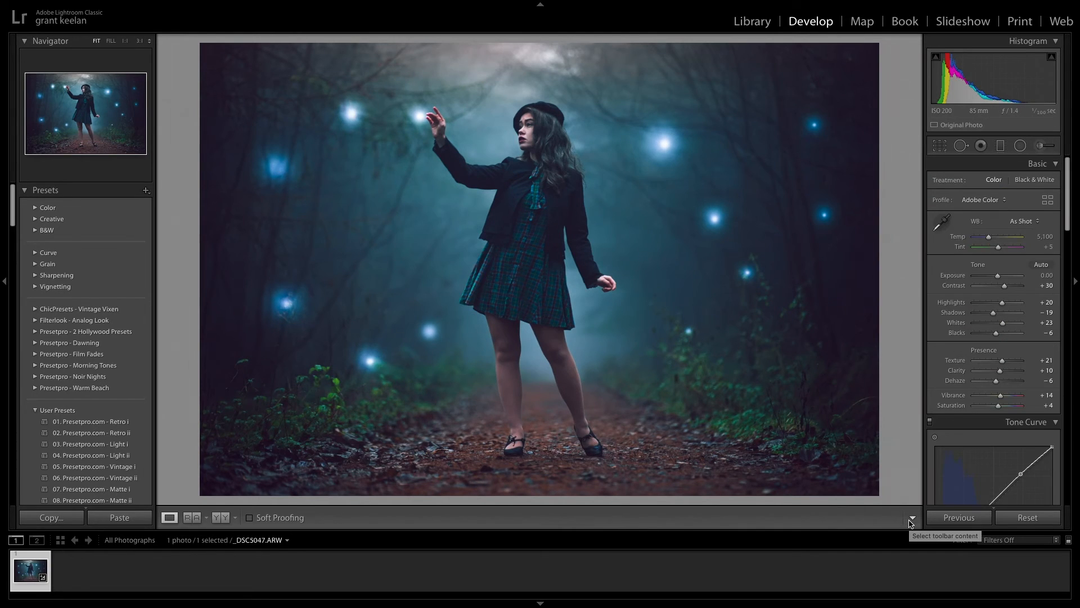